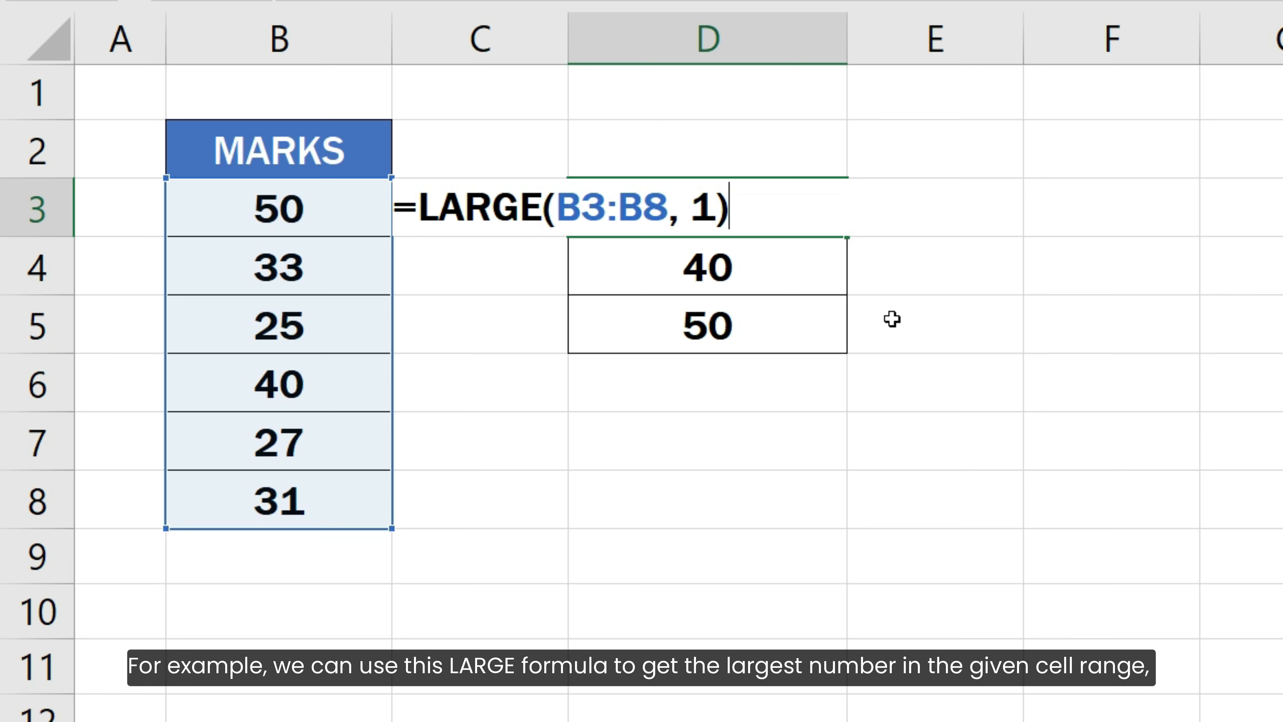
# Review the LARGE formulas in D3 and D4, and evaluate =LARGE(B3:B8, {1,2,3}) inside cell D5 to inspect its array.
pyautogui.press('Return')
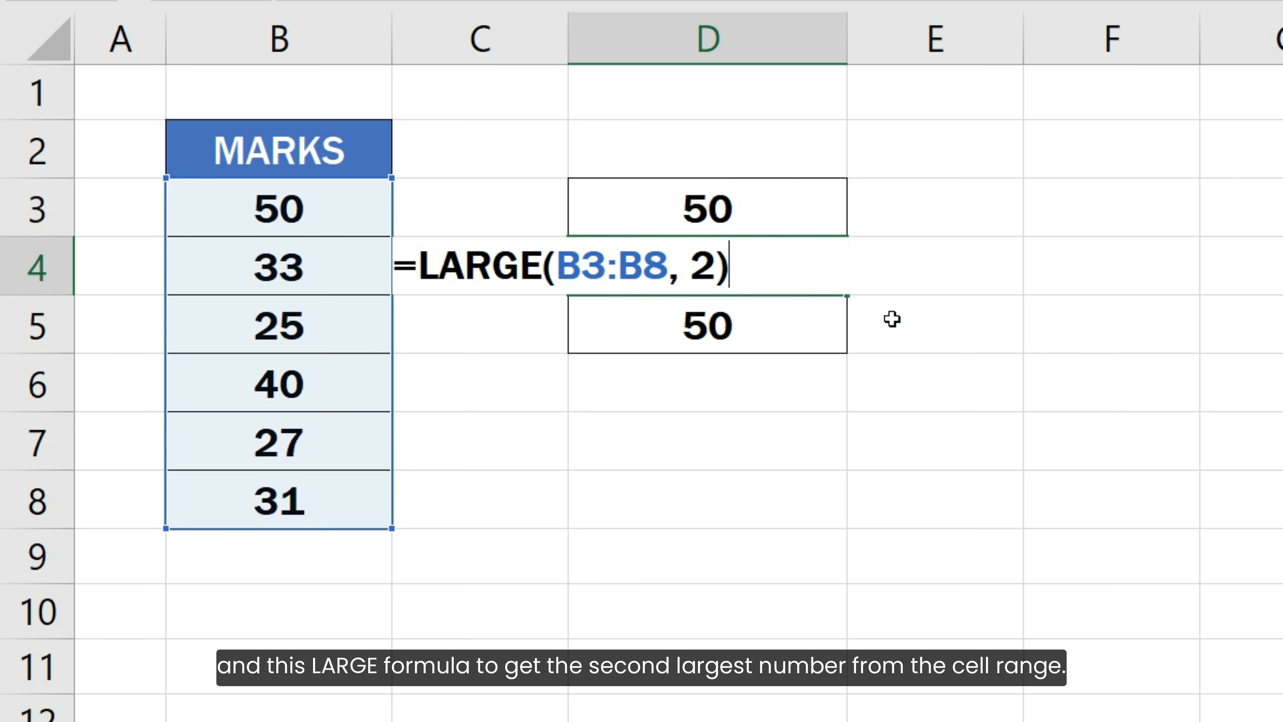
pyautogui.press('Return')
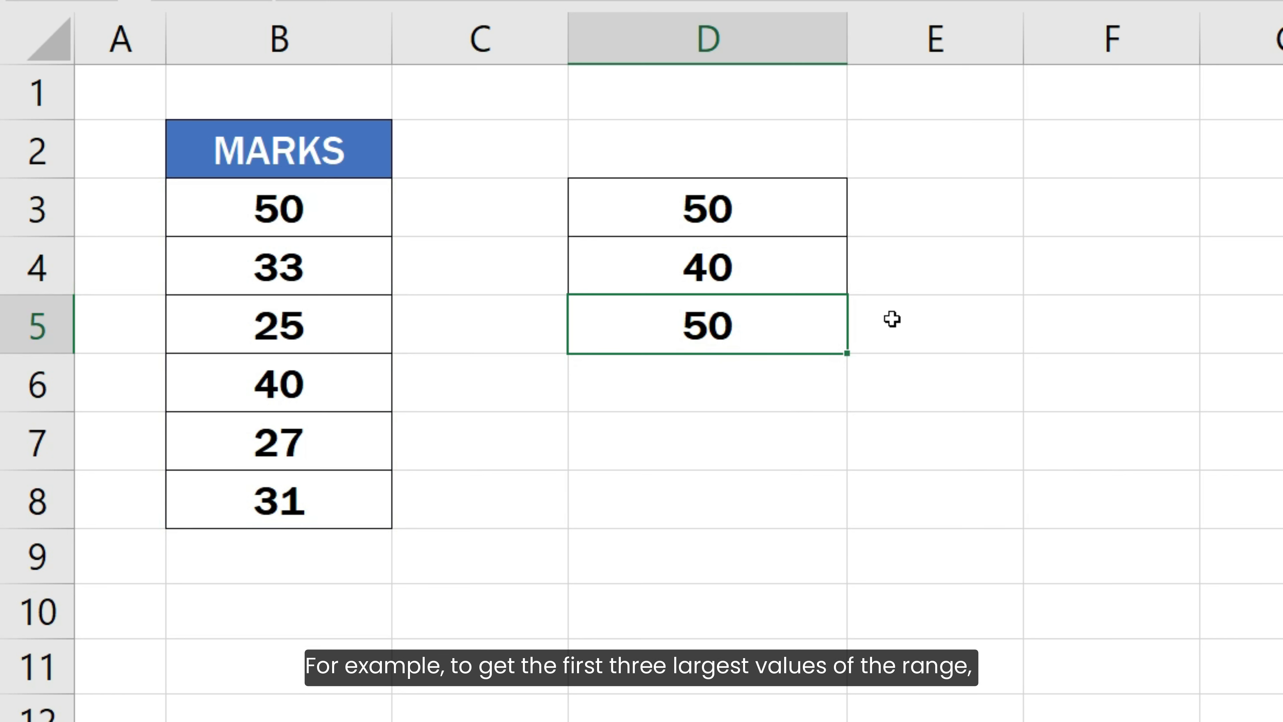
pyautogui.press('F2')
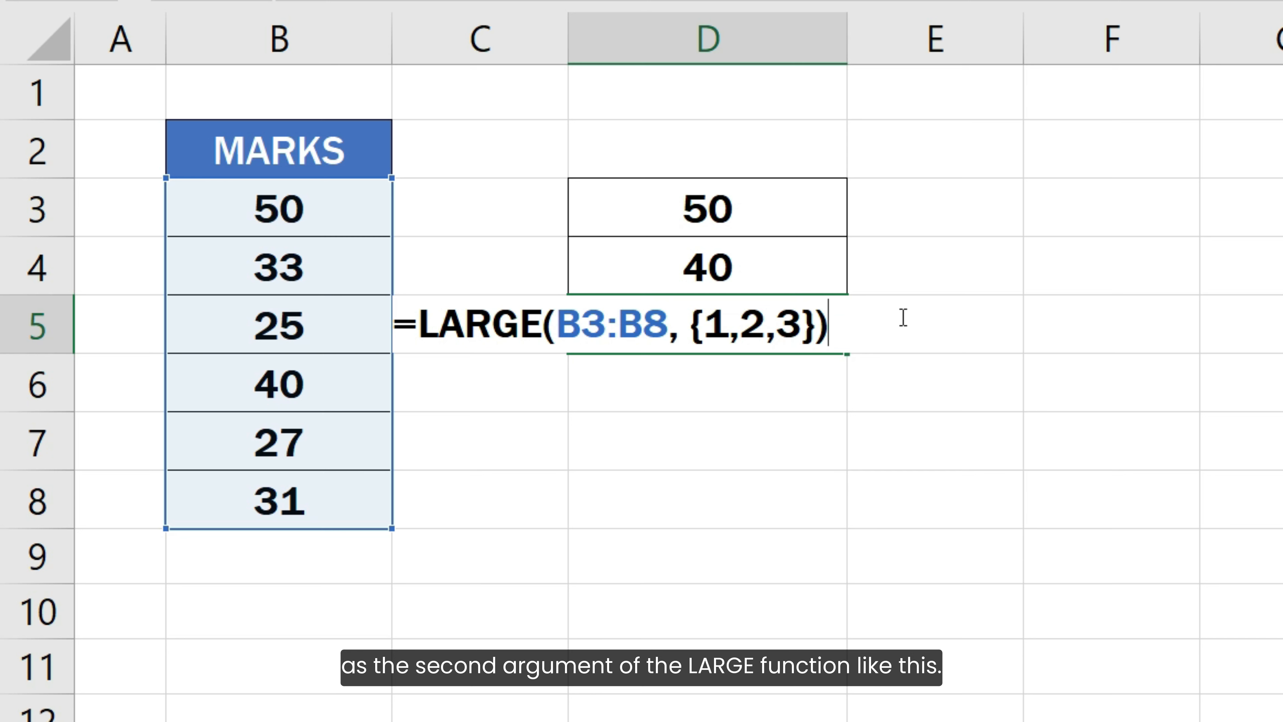
pyautogui.keyDown('shift'); pyautogui.click(418, 331); pyautogui.keyUp('shift')
pyautogui.press('F9')
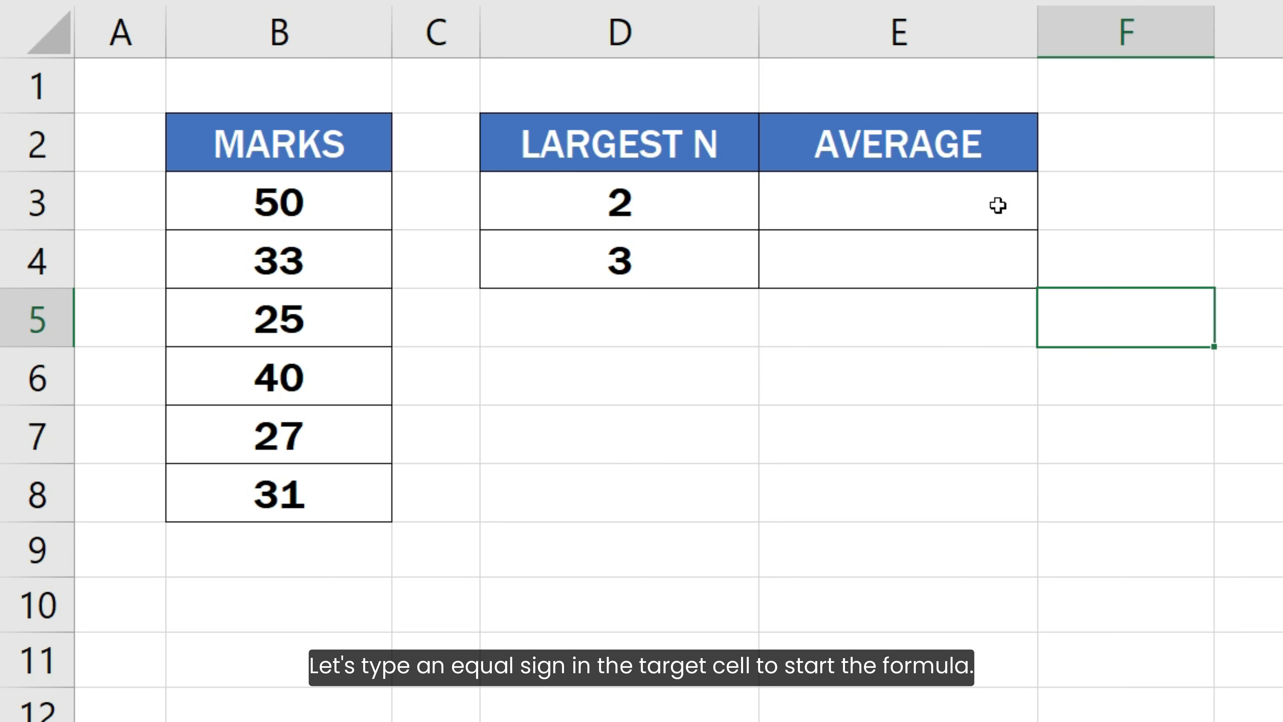
# Enter =AVERAGE( LARGE( B3:B8, {1,2} ) ) in cell E3 to average the two largest marks.
pyautogui.click(998, 206)
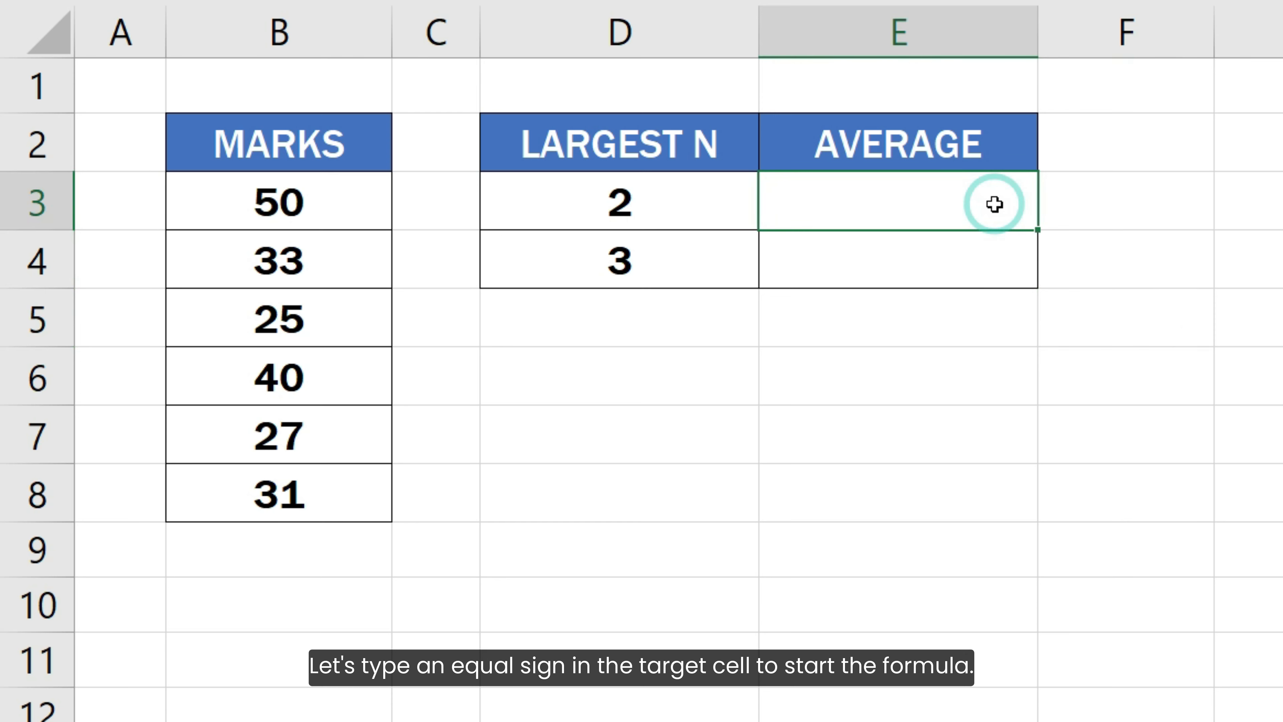
pyautogui.write('=AVE')
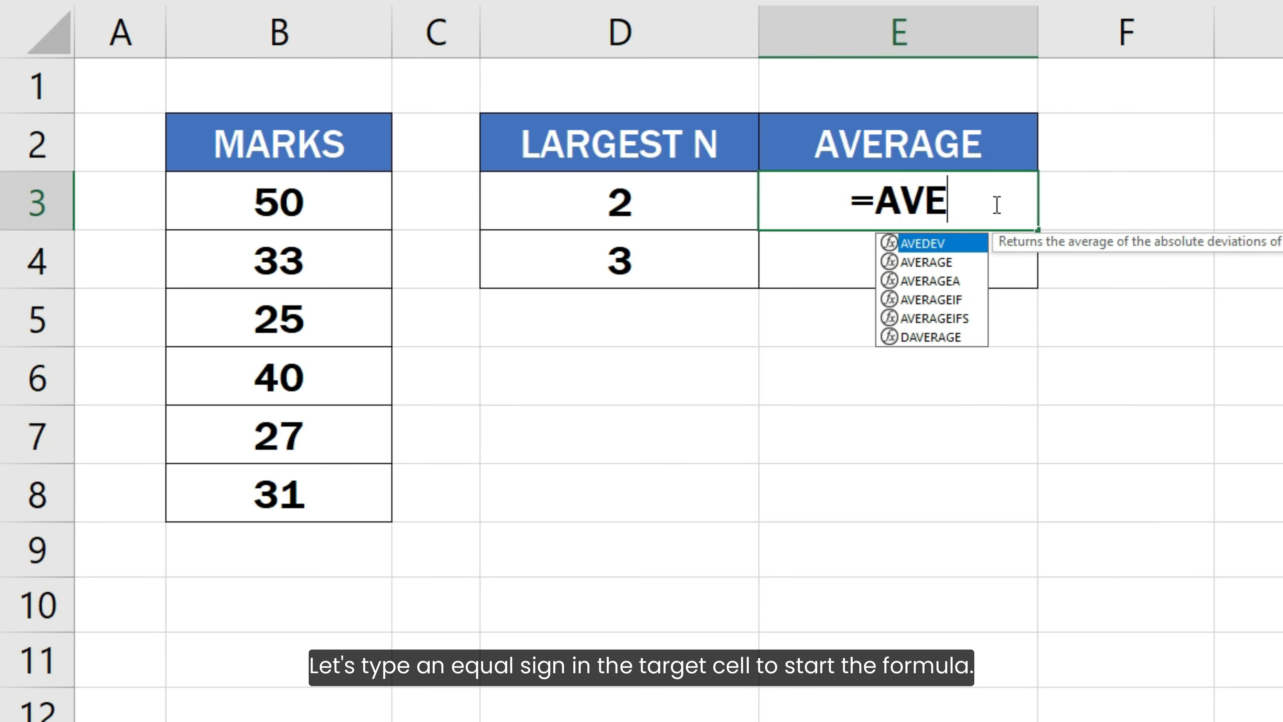
pyautogui.write('RAGE(')
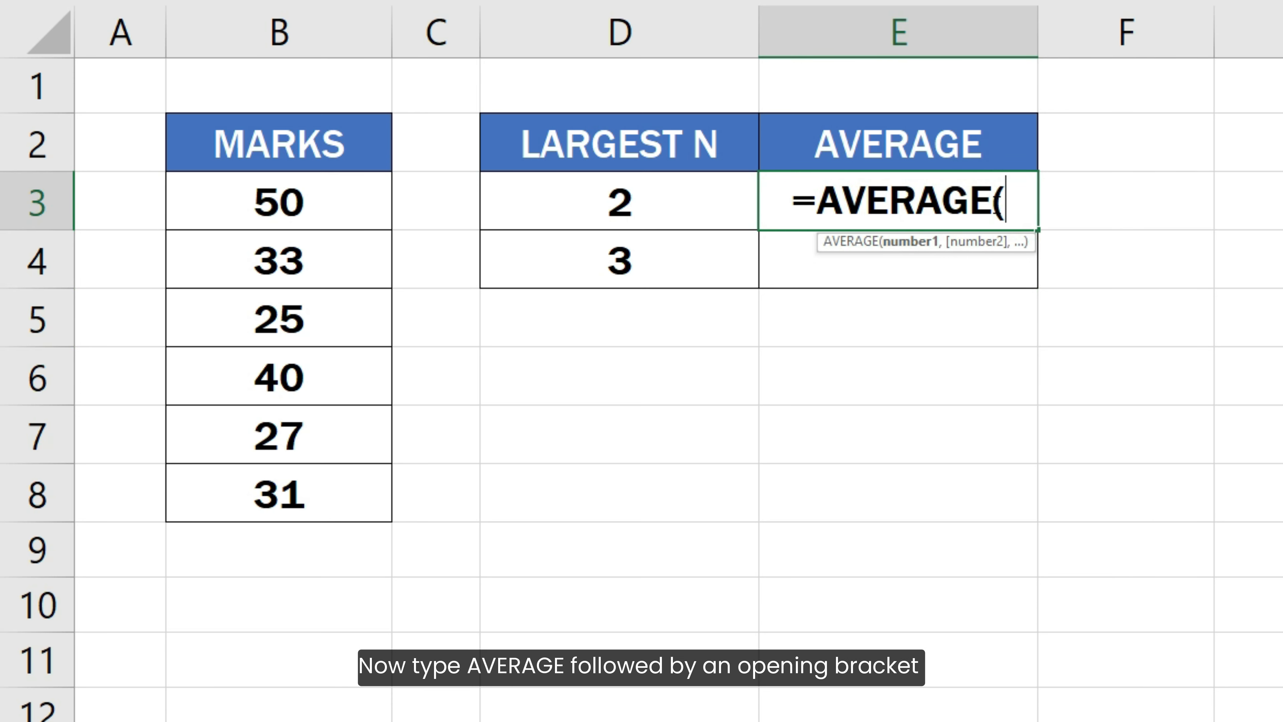
pyautogui.write(' LARGE(')
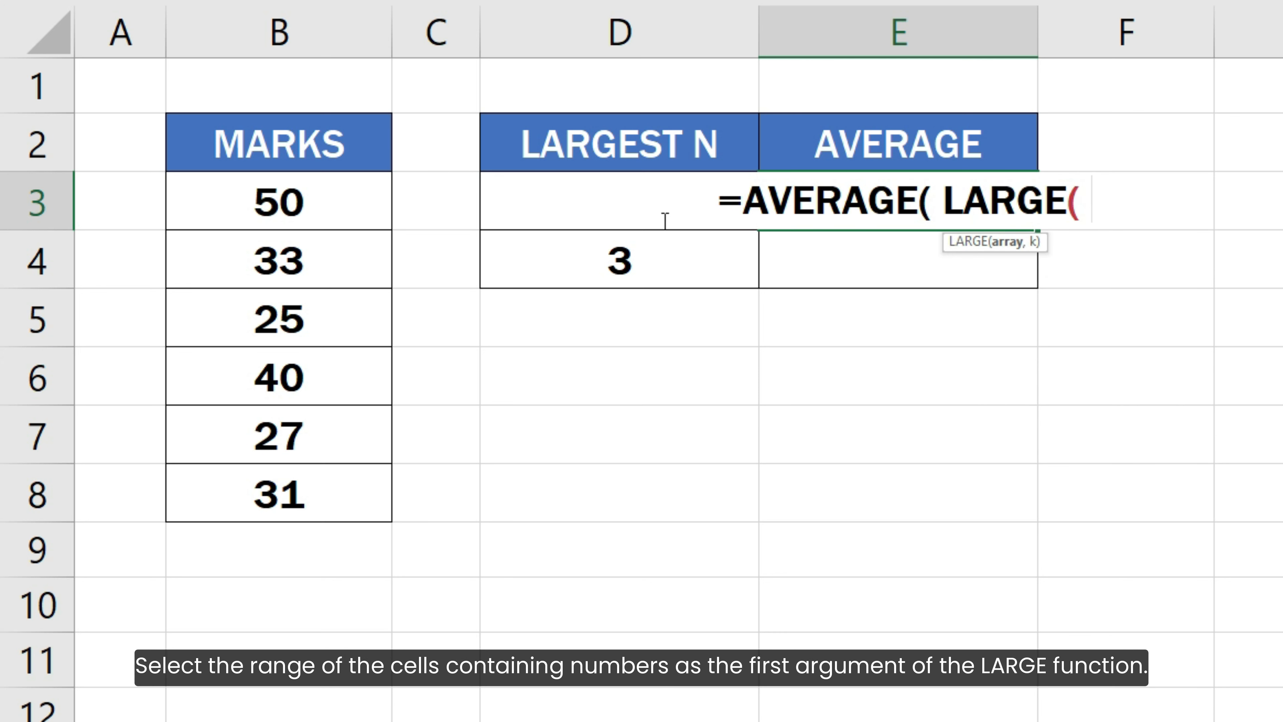
pyautogui.moveTo(345, 196); pyautogui.dragTo(338, 495)
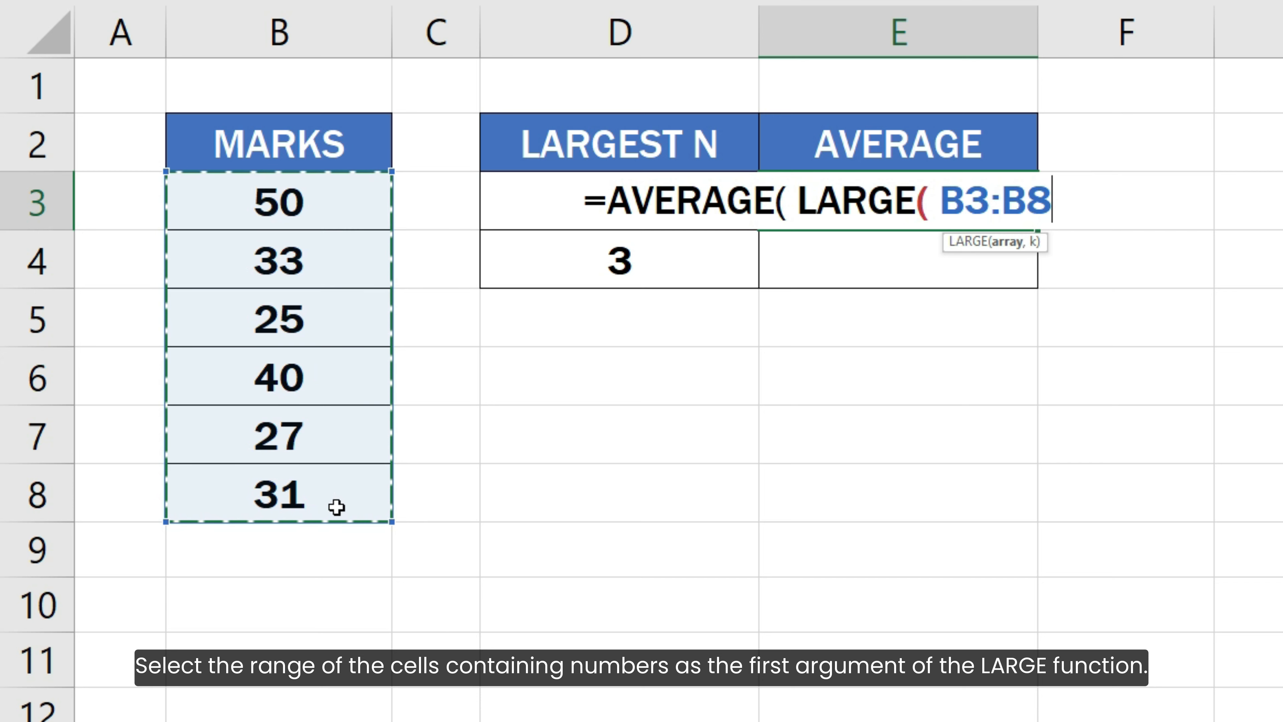
pyautogui.write(', ')
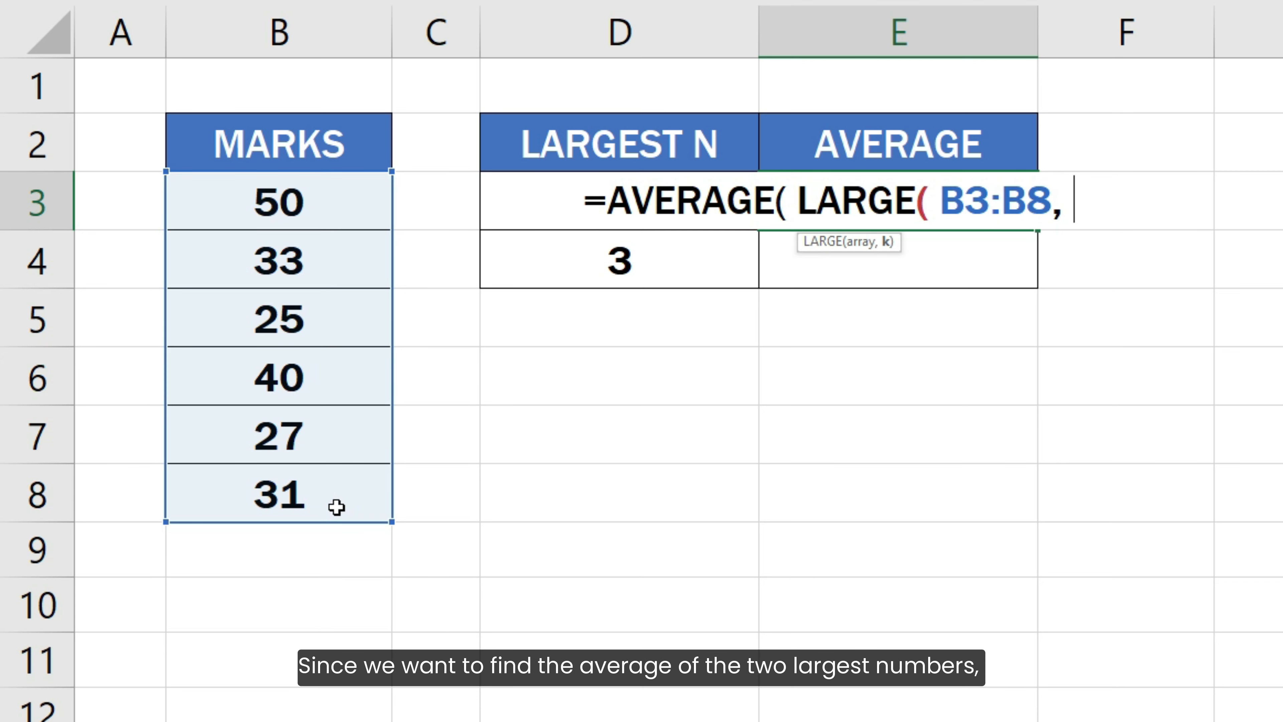
pyautogui.write('{1,2')
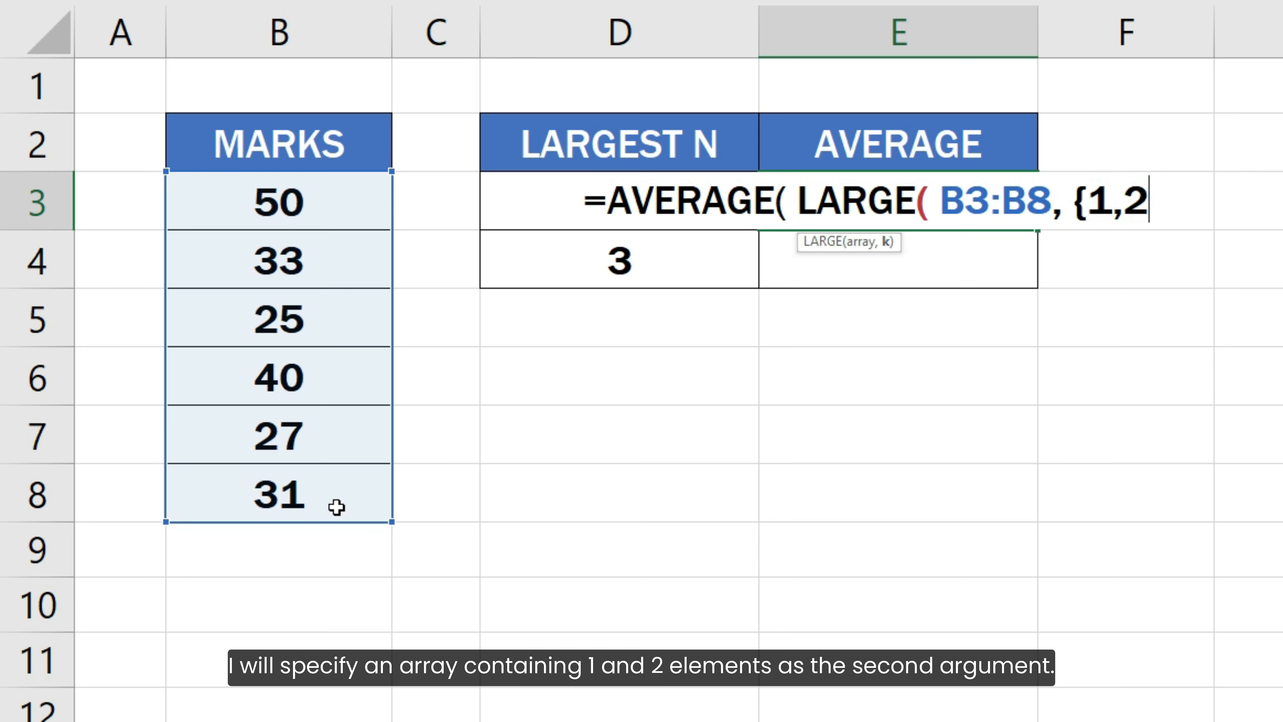
pyautogui.write('}')
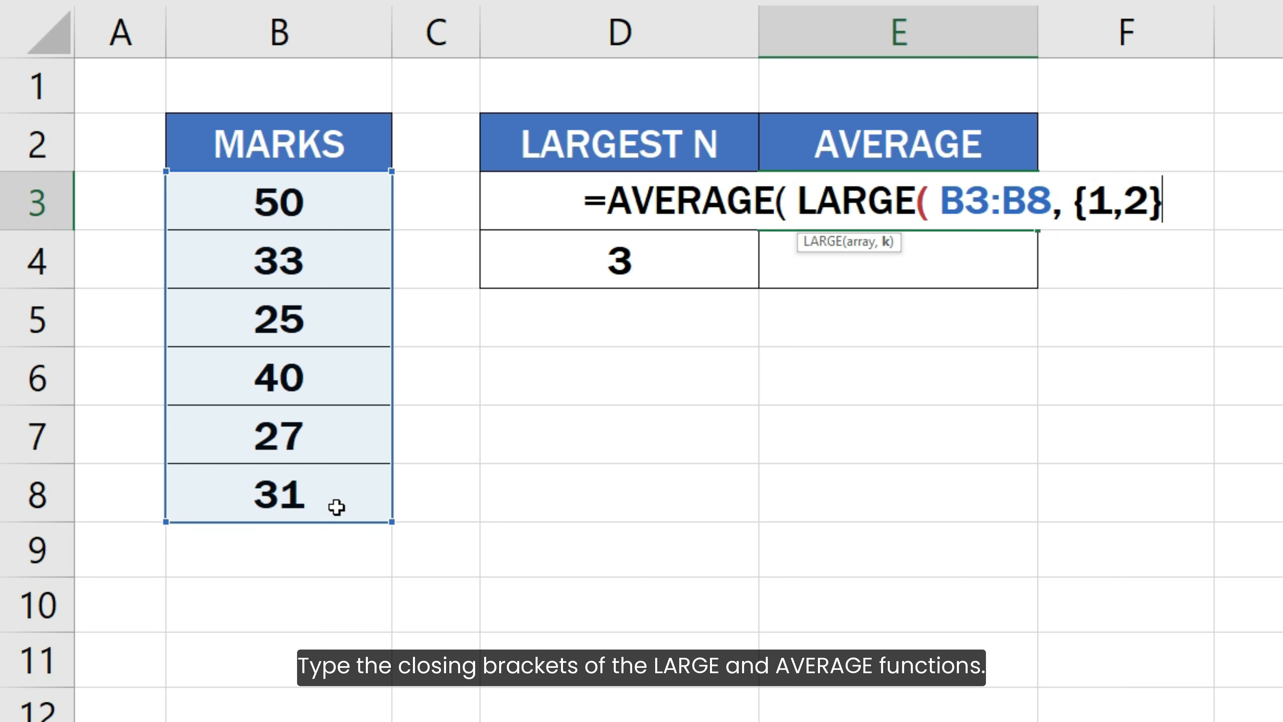
pyautogui.write(') )')
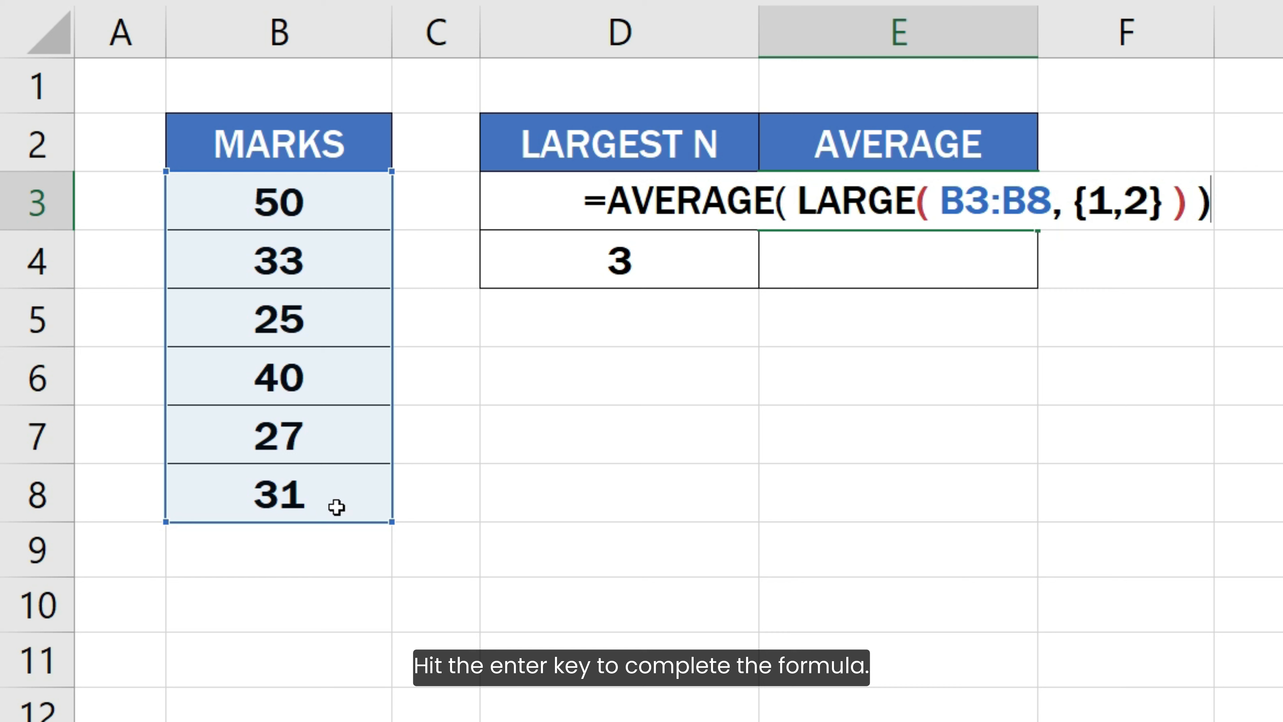
pyautogui.press('Return')
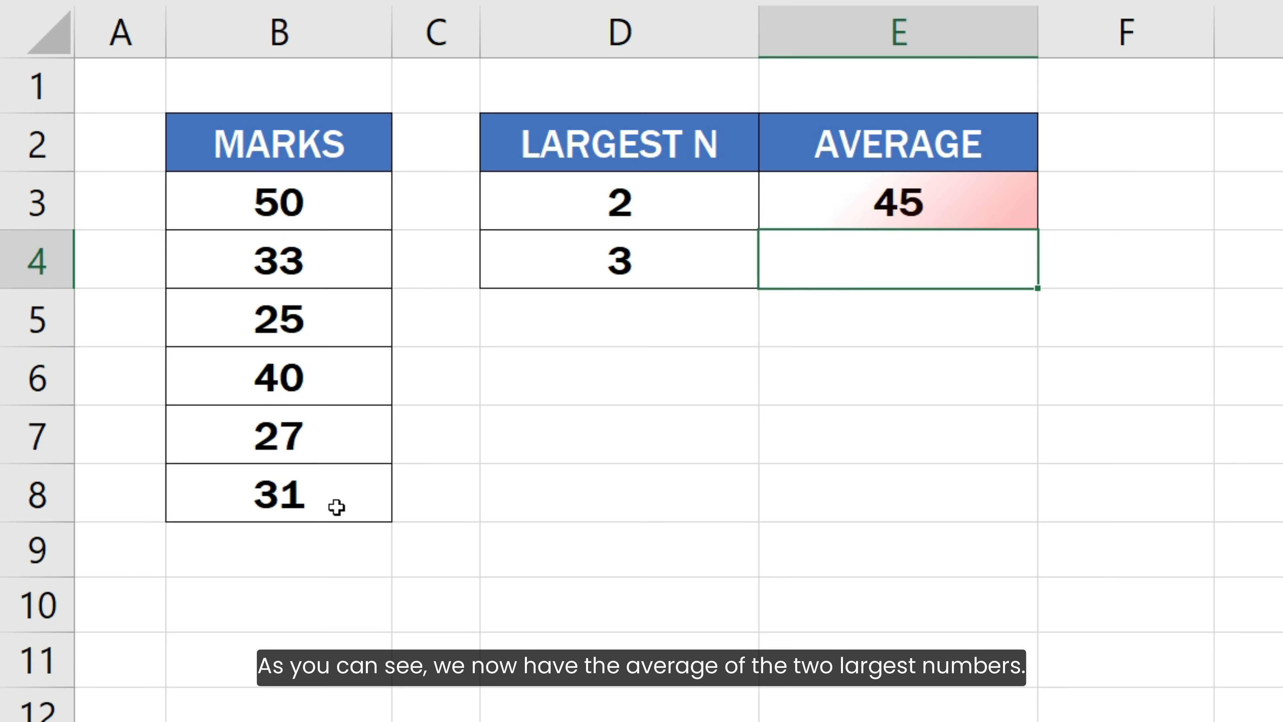
# Enter =AVERAGE( LARGE(B3:B8, {1,2,3}) ) in cell E4 to average the three largest marks.
pyautogui.write('=AVERAGE( LARGE(')
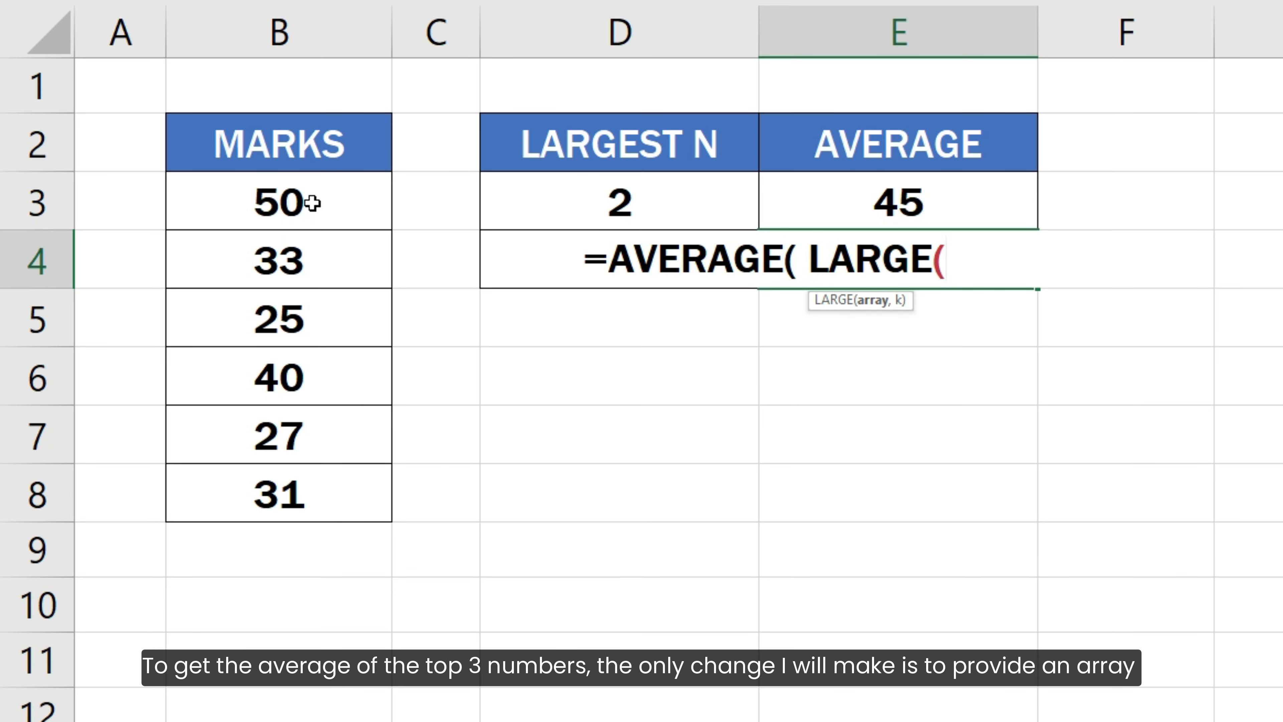
pyautogui.moveTo(309, 199); pyautogui.dragTo(305, 484)
pyautogui.write(', {1,2,3}) )')
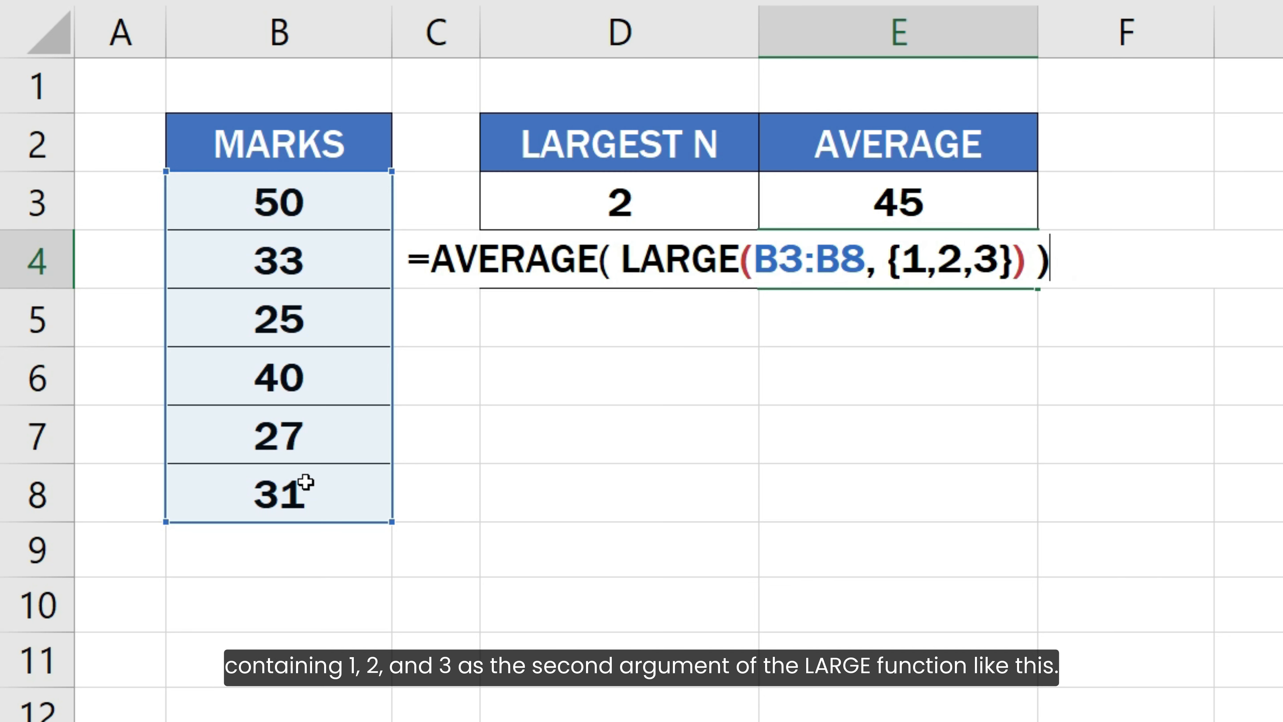
pyautogui.press('Return')
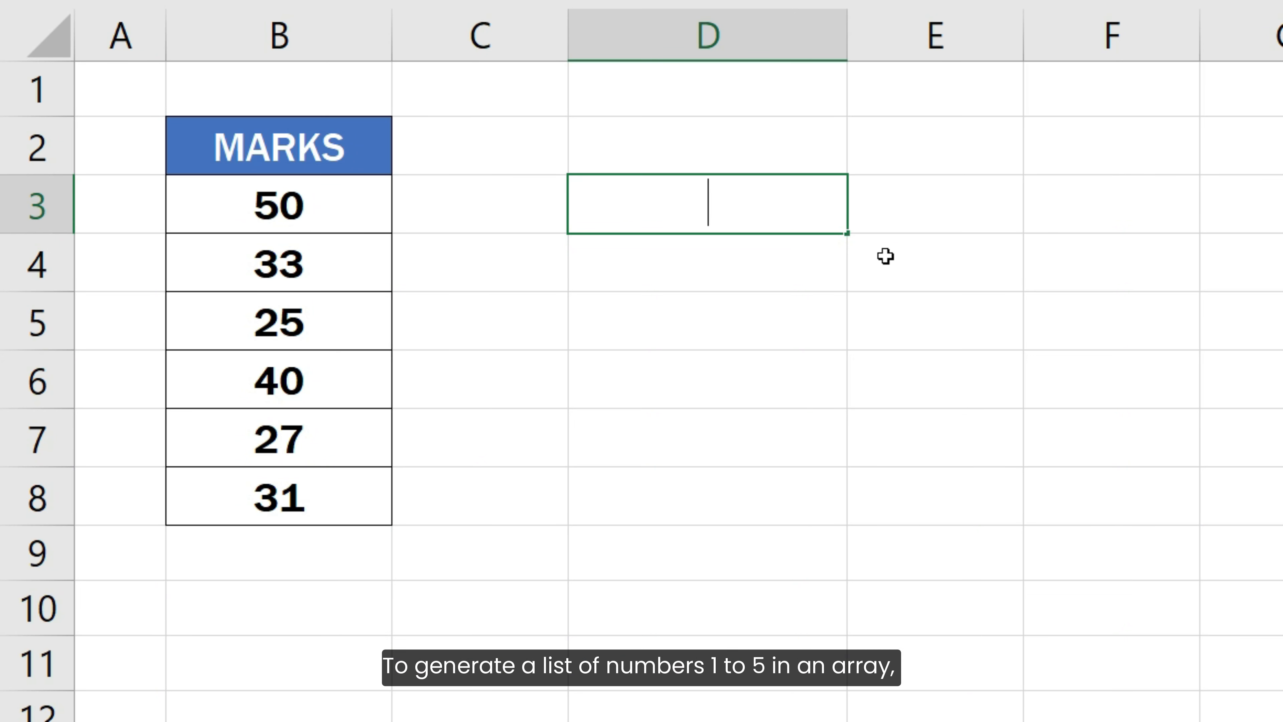
# Try the formula =SEQUENCE(5) in cell D3 to generate an array of the numbers 1 to 5.
pyautogui.write('=')
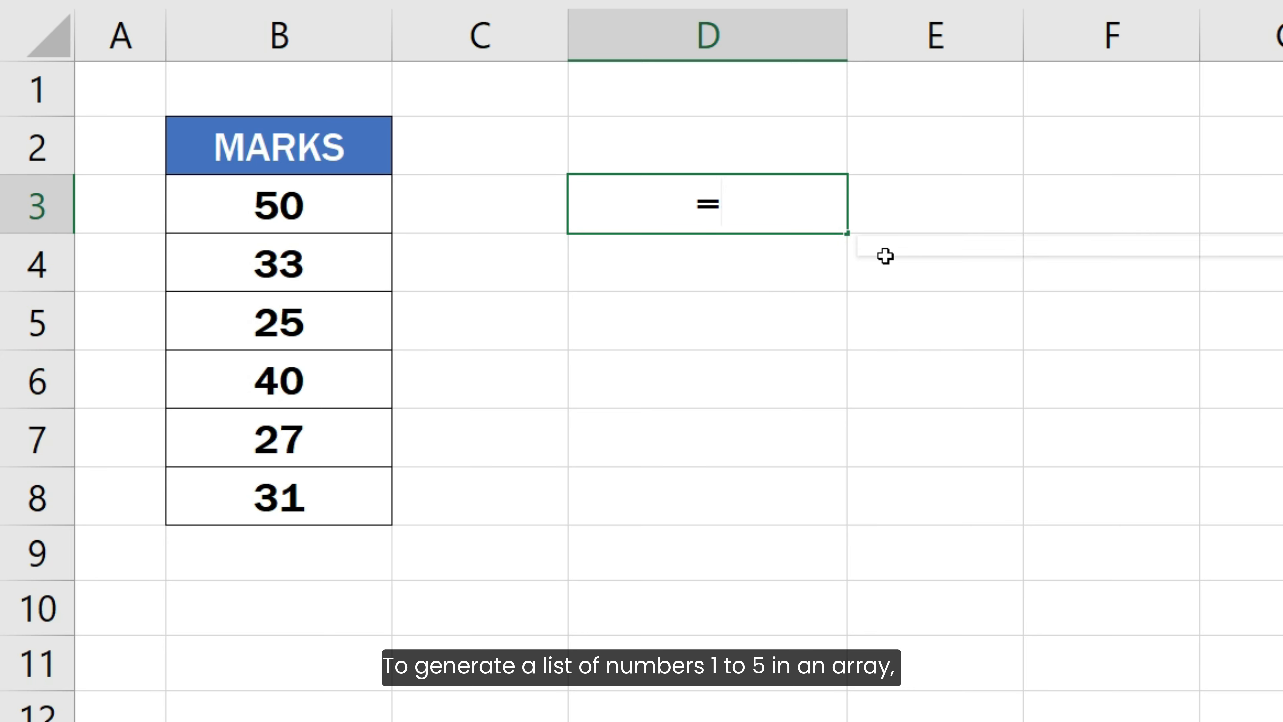
pyautogui.write('SEQUENCE')
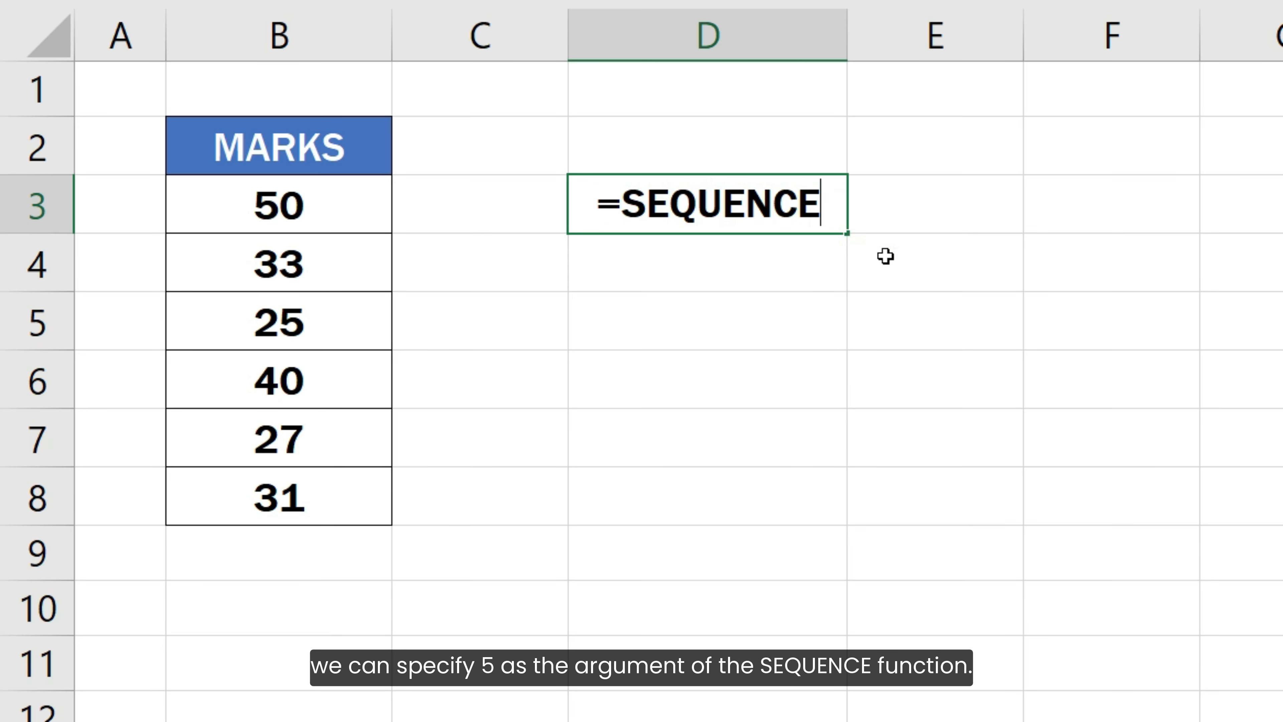
pyautogui.write('(5)')
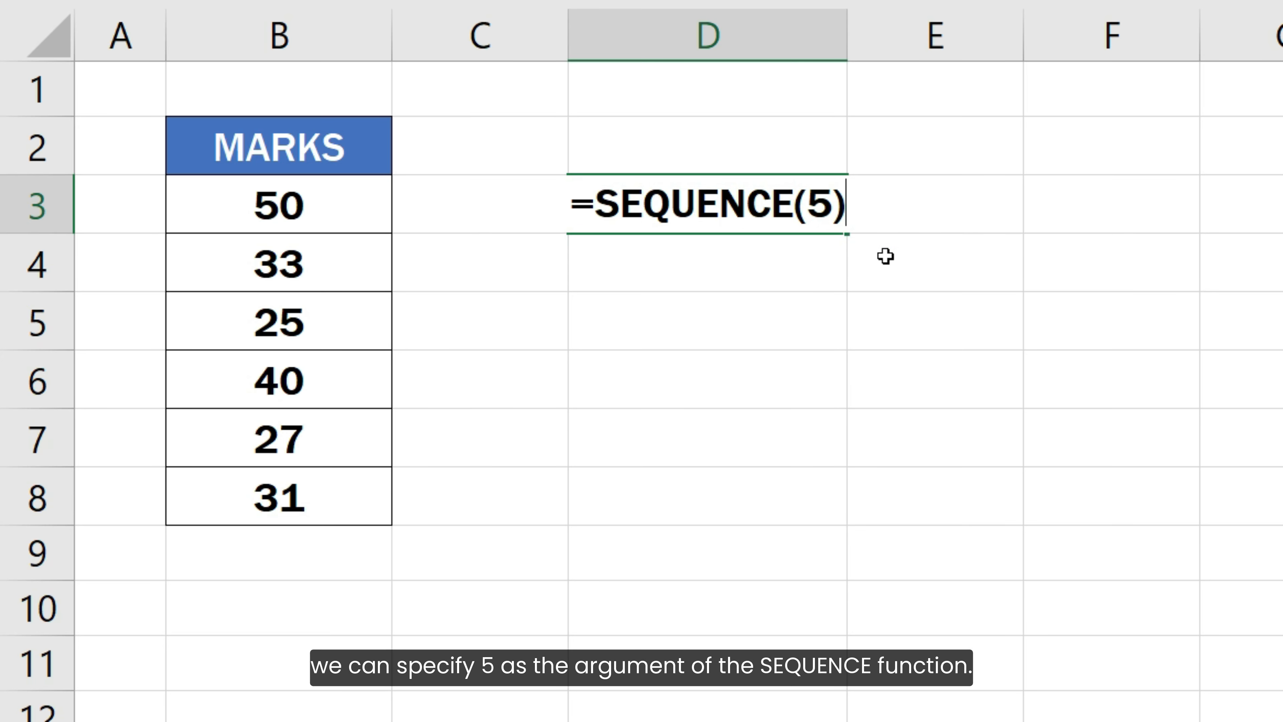
pyautogui.press('Escape')
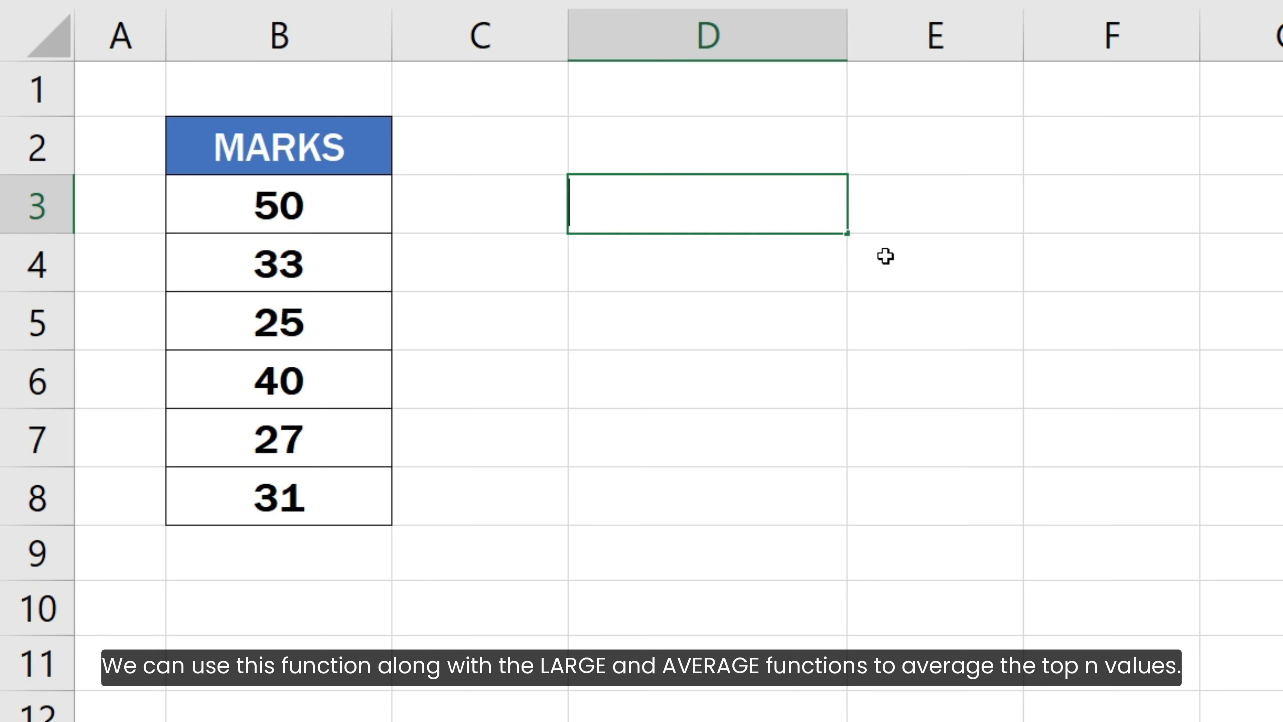
# Write =AVERAGE(LARGE(B3:B8, SEQUENCE(5))) in cell D3 to average the five largest marks.
pyautogui.write('=AVERAGE(')
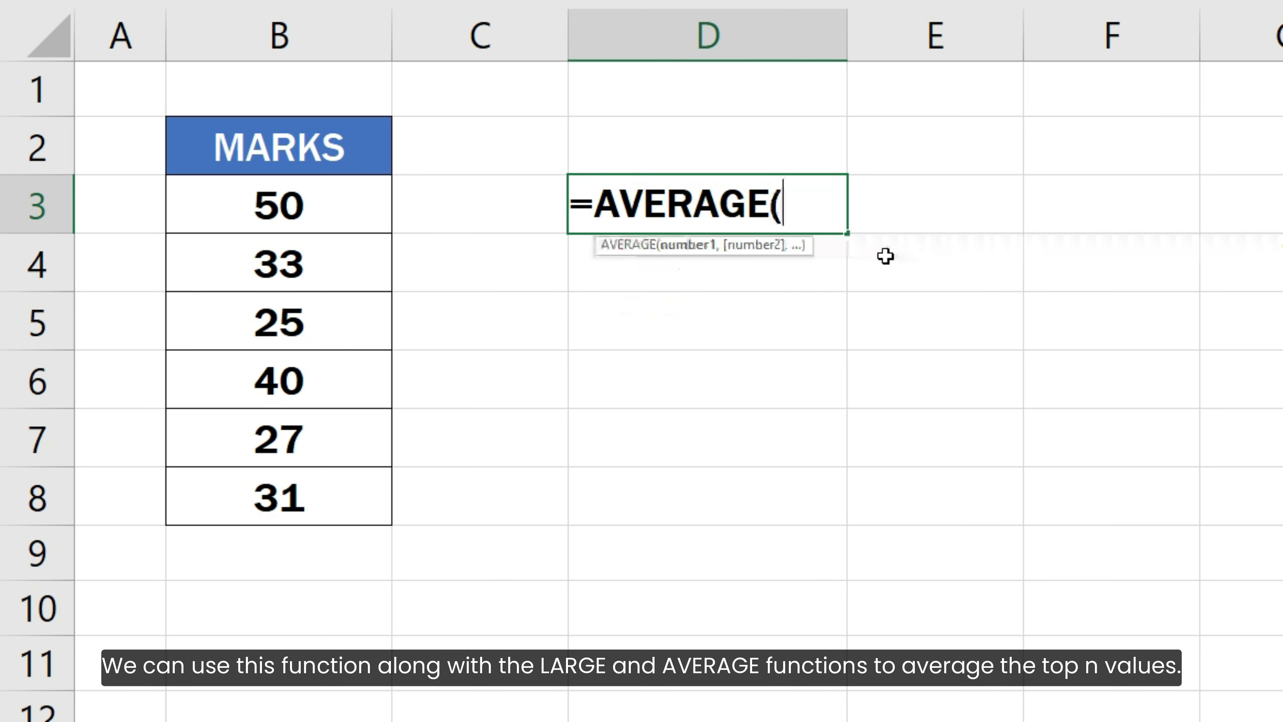
pyautogui.write('LARGE(')
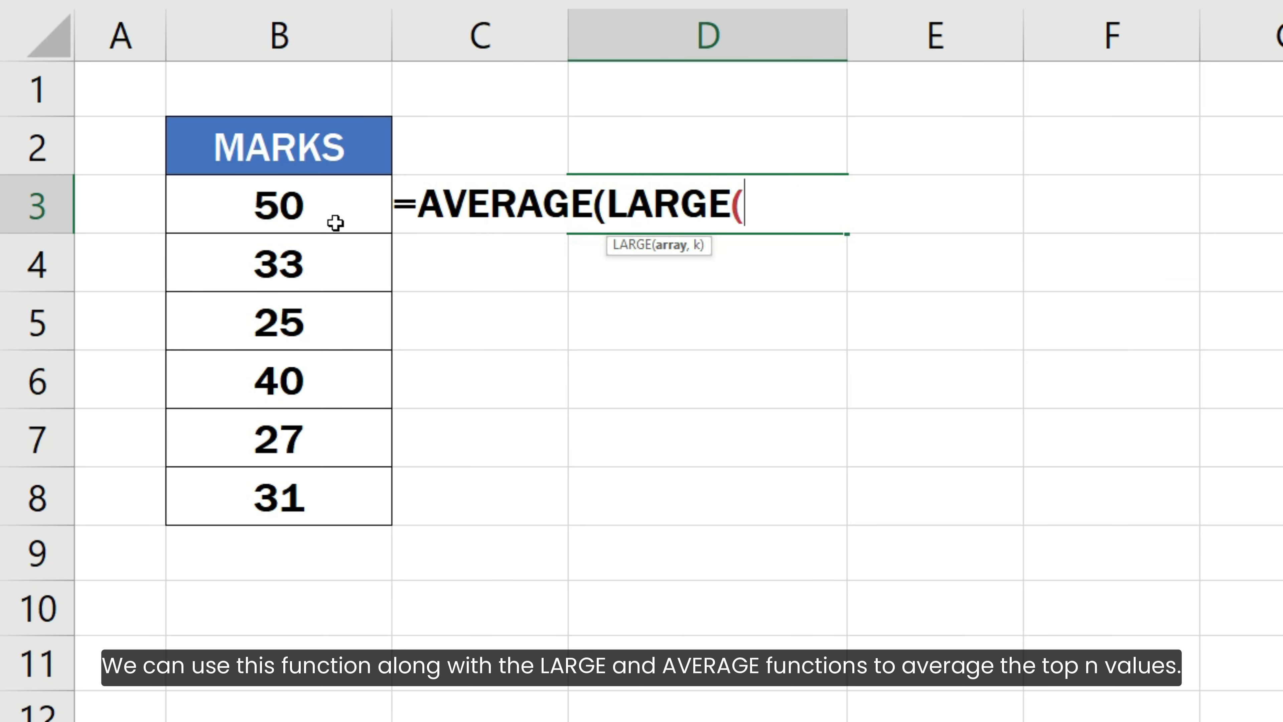
pyautogui.moveTo(329, 209); pyautogui.dragTo(312, 481)
pyautogui.write(', SEQUENCE')
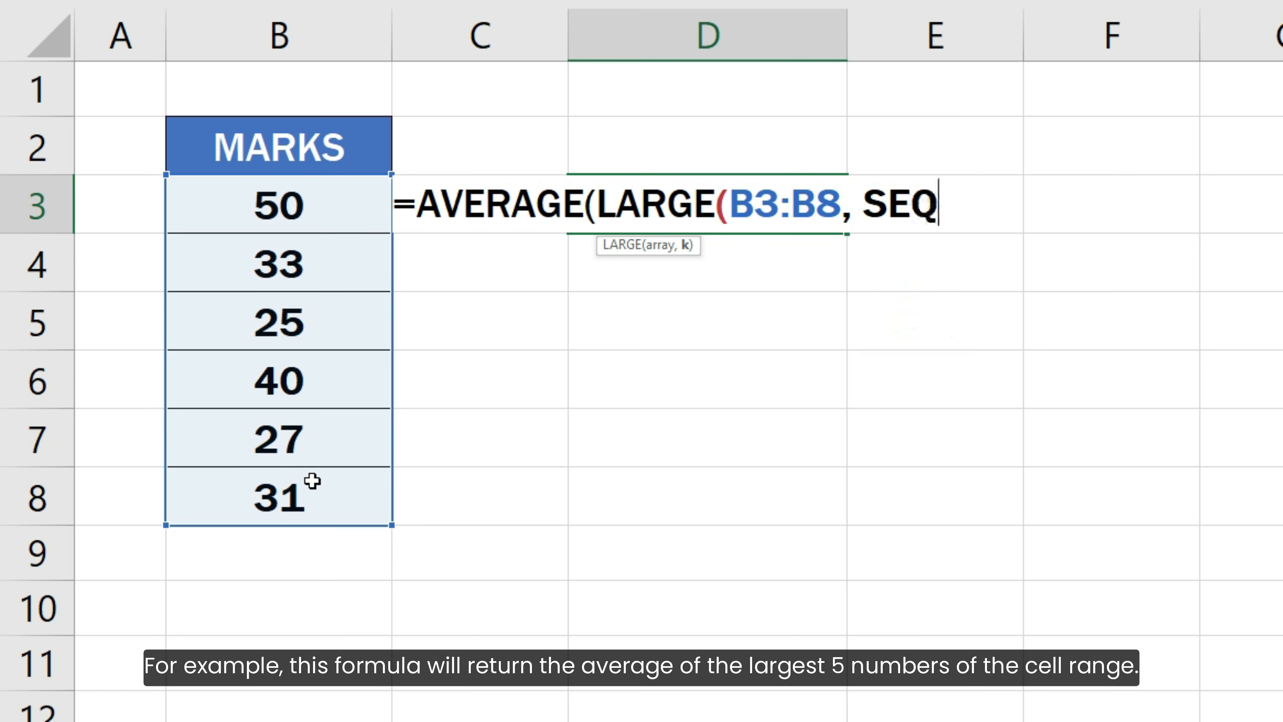
pyautogui.write('(5)))')
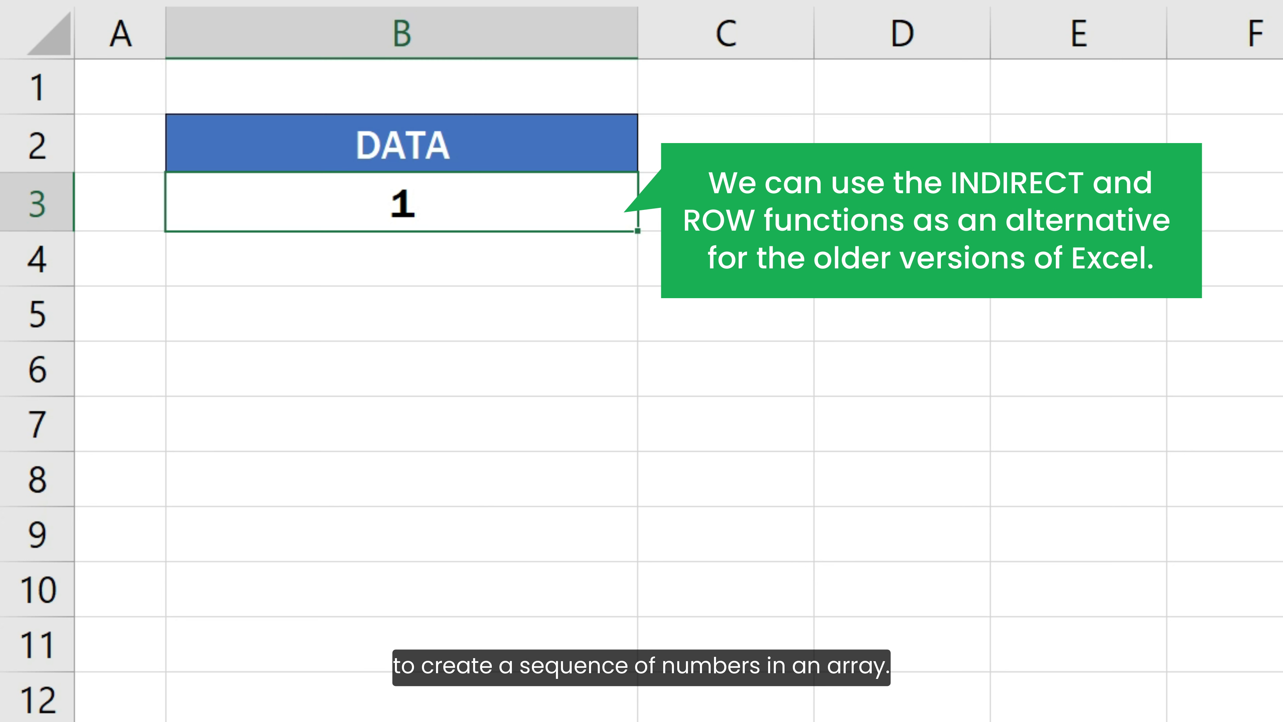
# Evaluate the expression ROW(INDIRECT("1:5")) inside cell B3 to inspect the array of row numbers it generates.
pyautogui.press('F2')
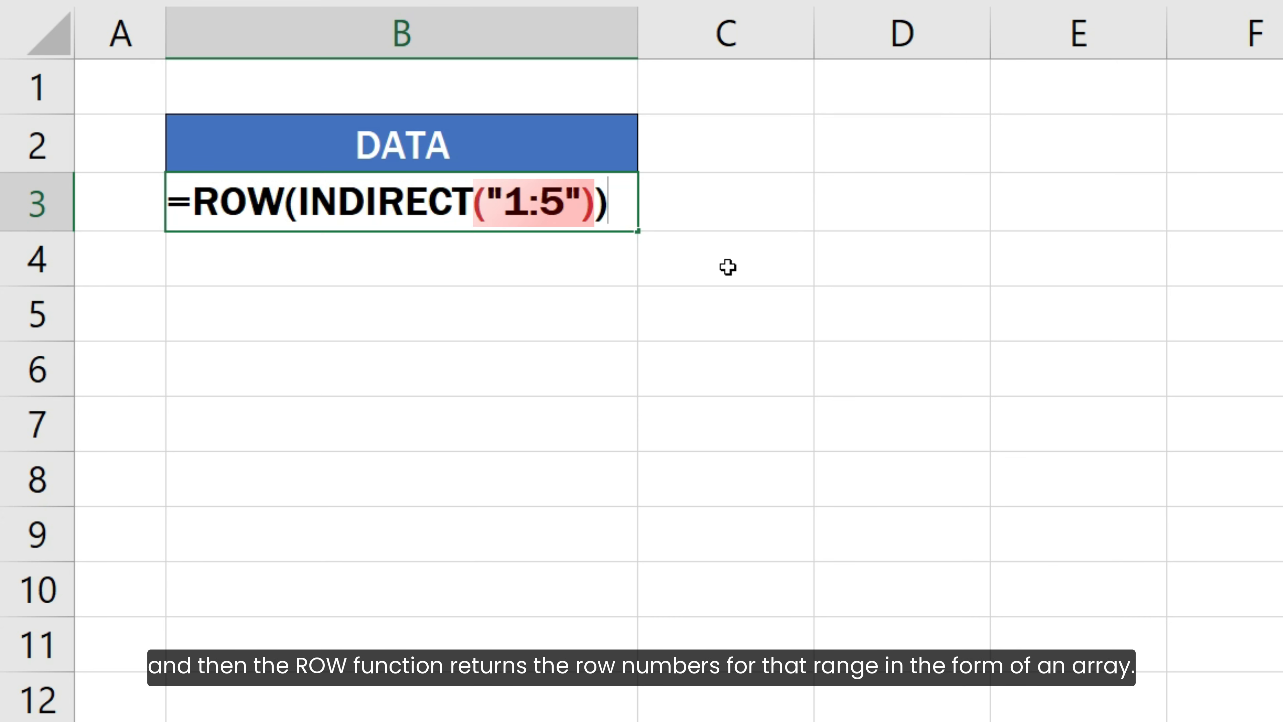
pyautogui.keyDown('shift'); pyautogui.click(194, 208); pyautogui.keyUp('shift')
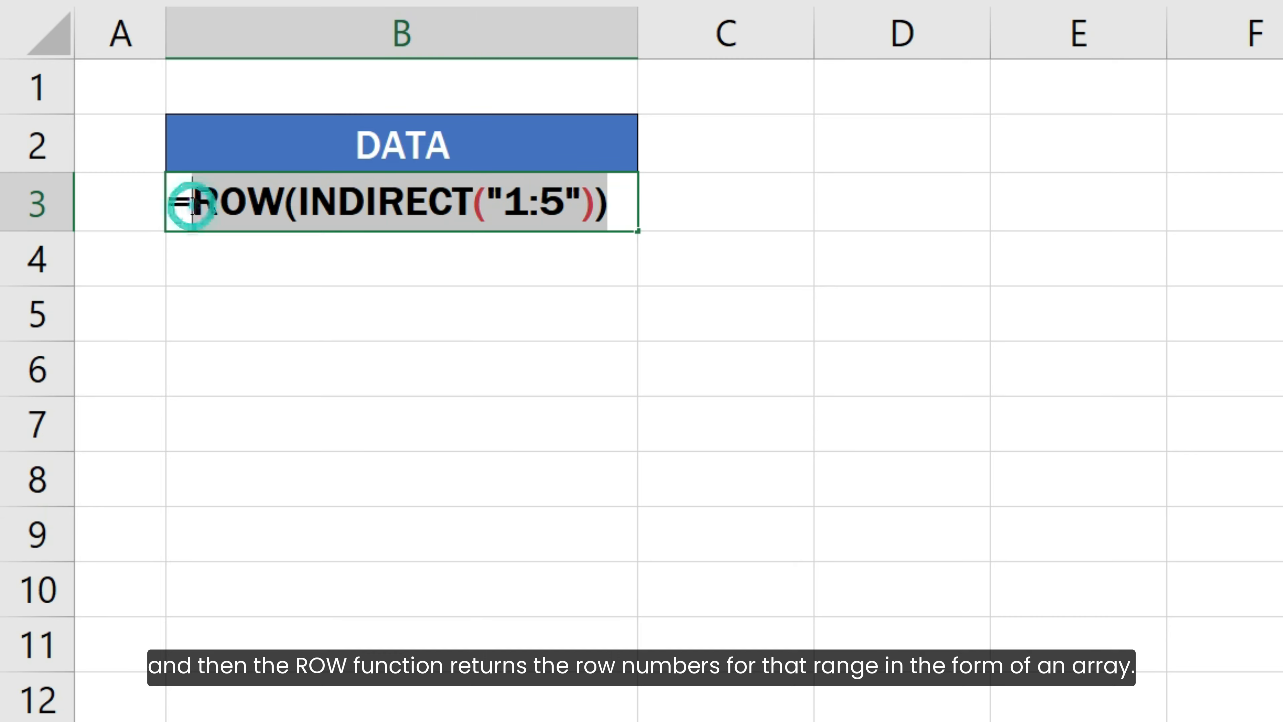
pyautogui.press('F9')
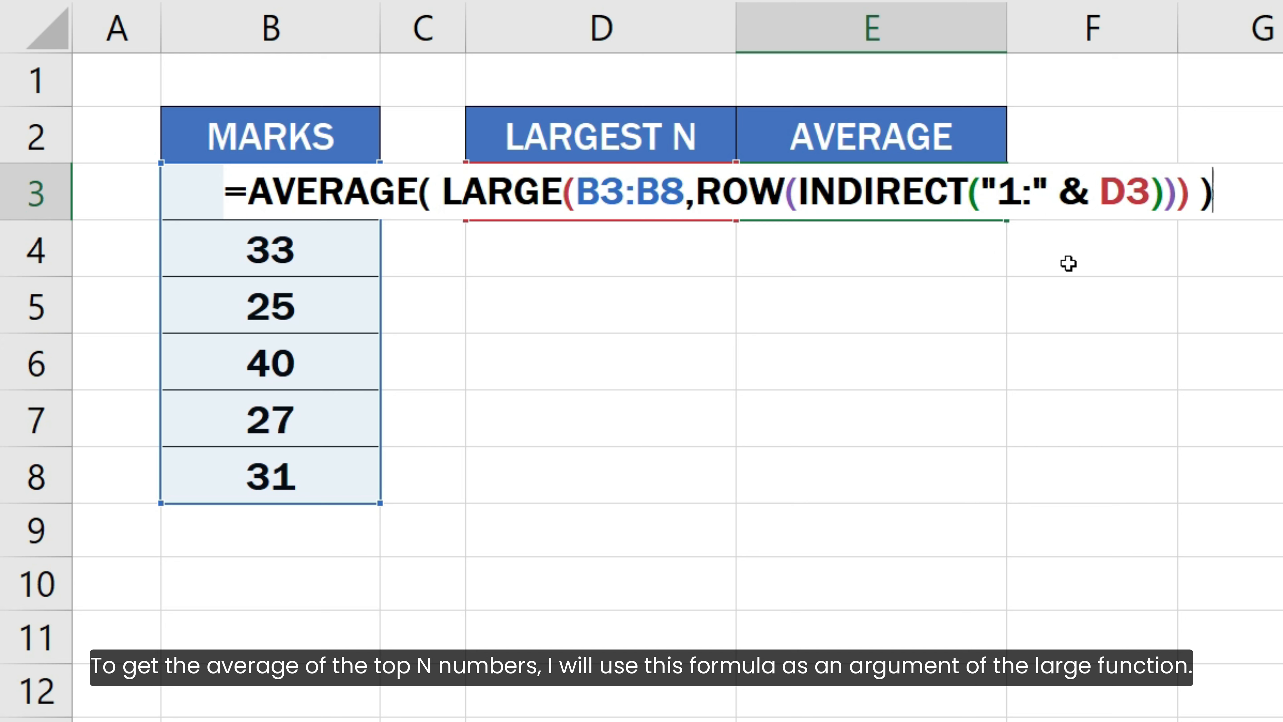
# Preview the array from the LARGE part of the E3 average formula, restore the expression and commit it as an array formula.
pyautogui.moveTo(443, 194); pyautogui.dragTo(1185, 195)
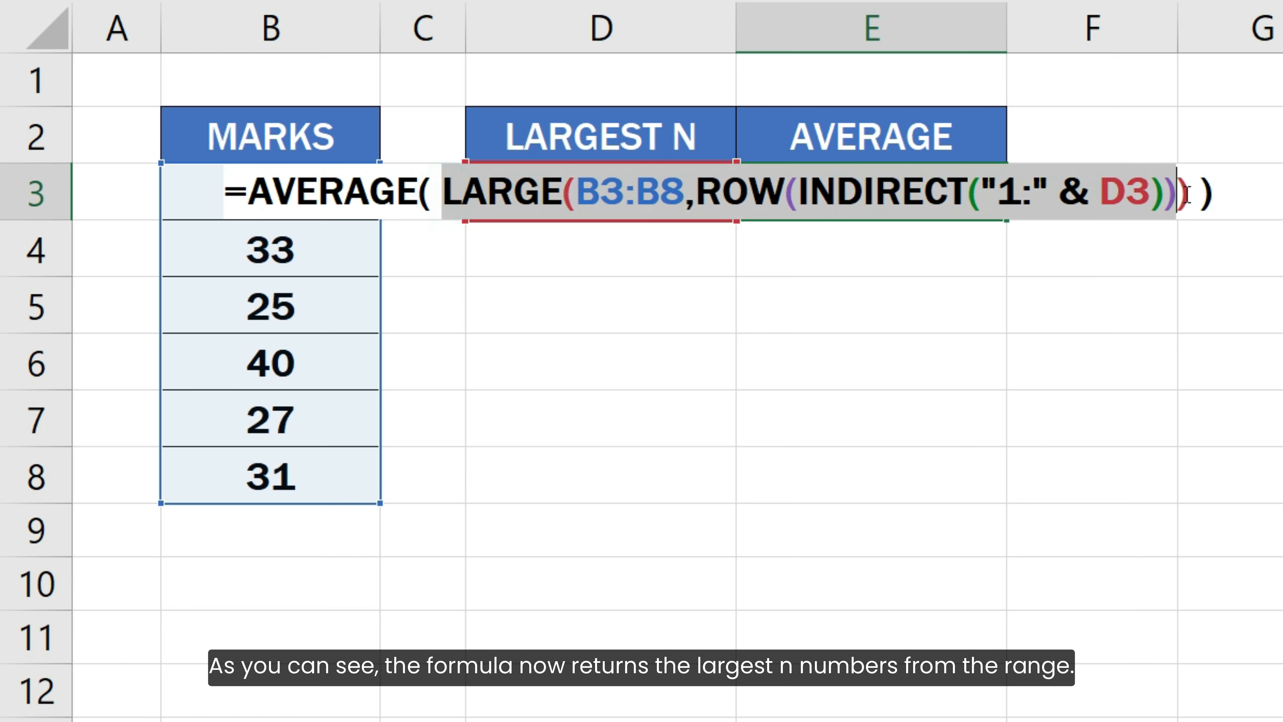
pyautogui.press('F9')
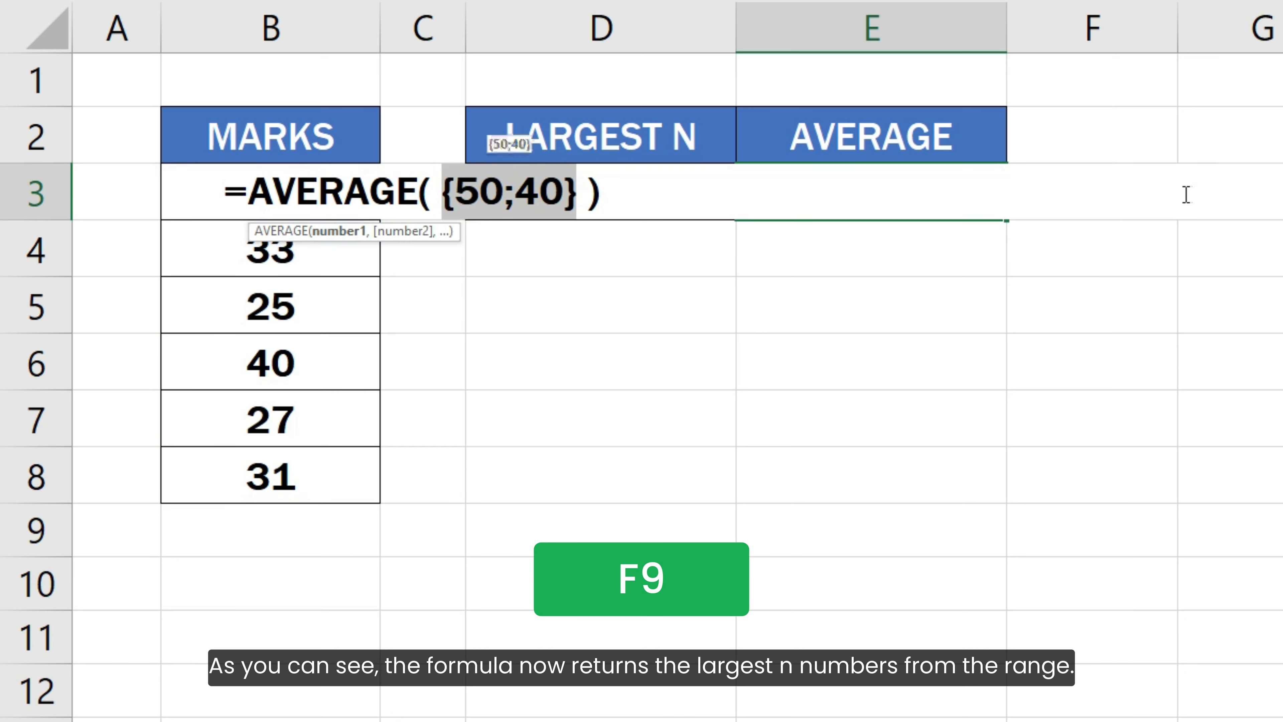
pyautogui.hotkey('ctrl', 'z')
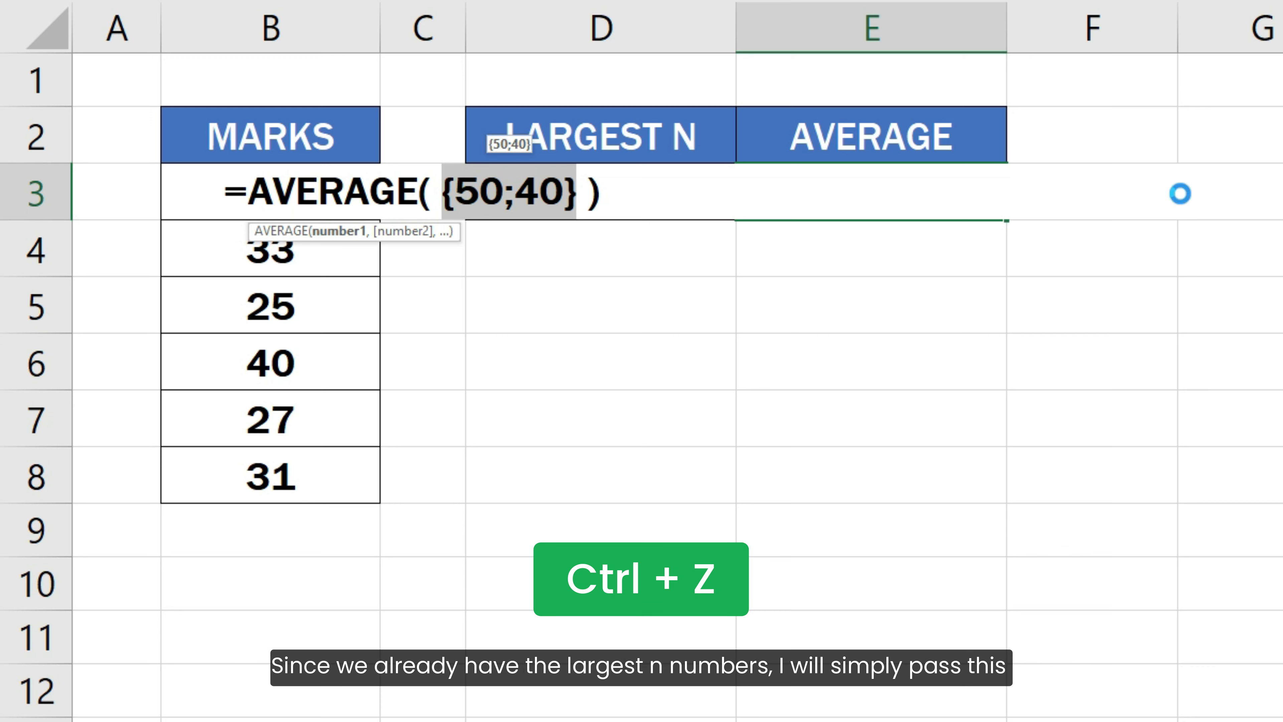
pyautogui.click(1215, 197)
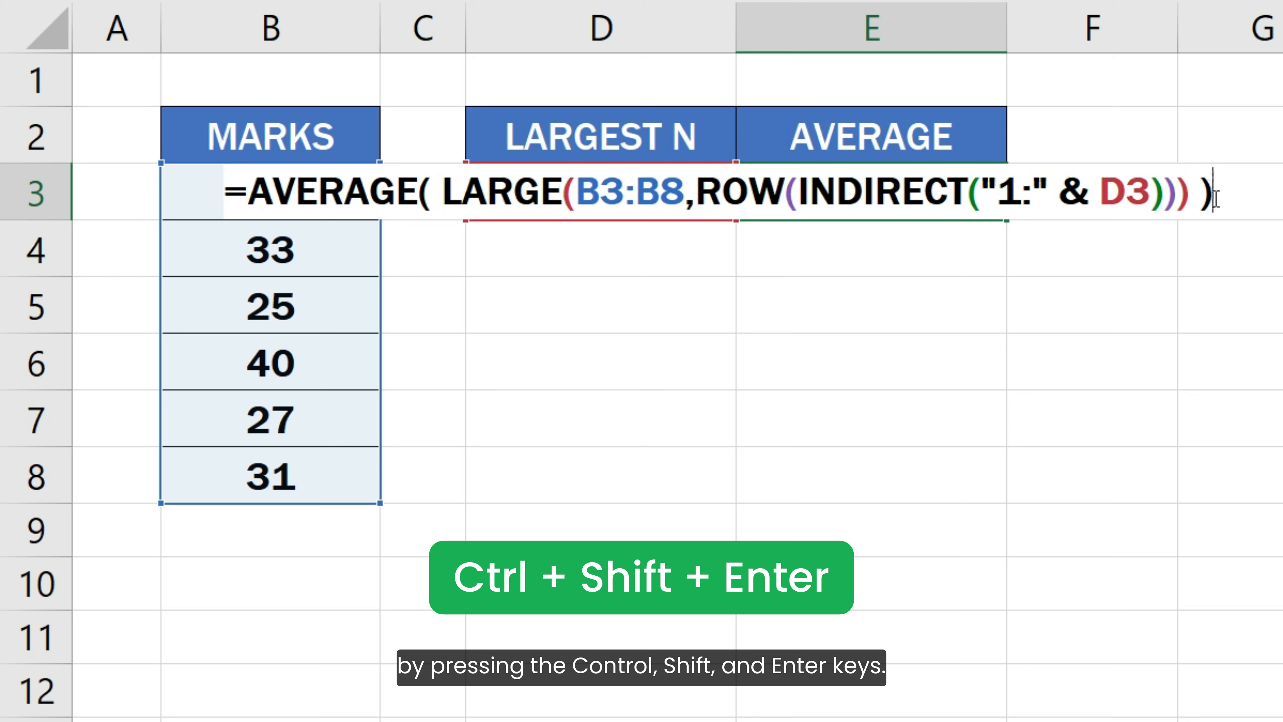
pyautogui.hotkey('ctrl', 'shift', 'Return')
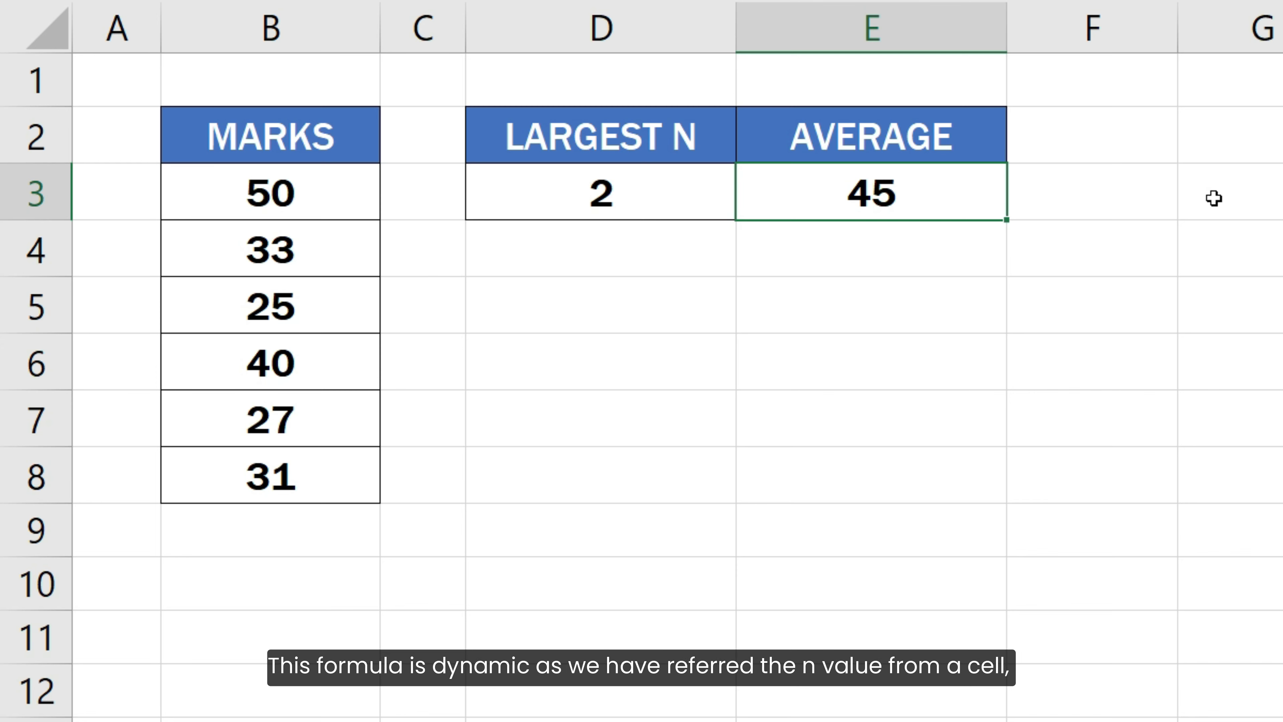
# Check the cell reference in the E3 average formula and set the LARGEST N value in D3 to 3.
pyautogui.press('F2')
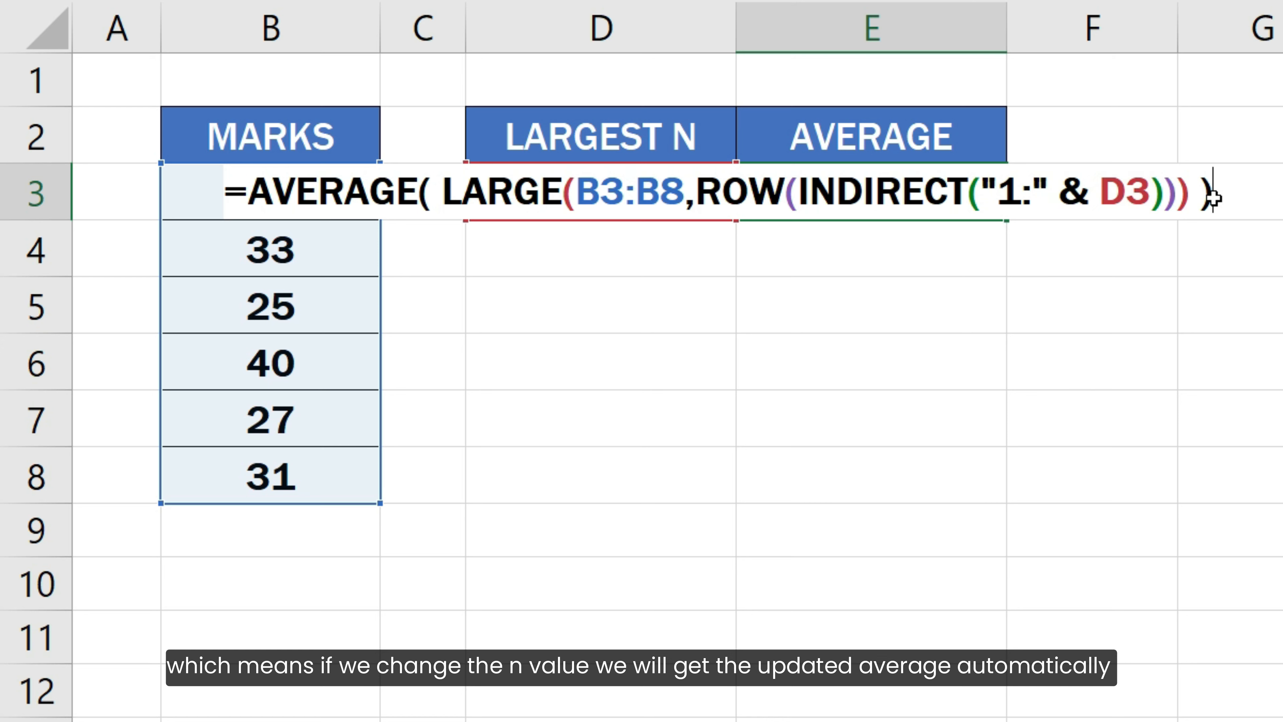
pyautogui.press('Escape')
pyautogui.press('Left')
pyautogui.press('F2')
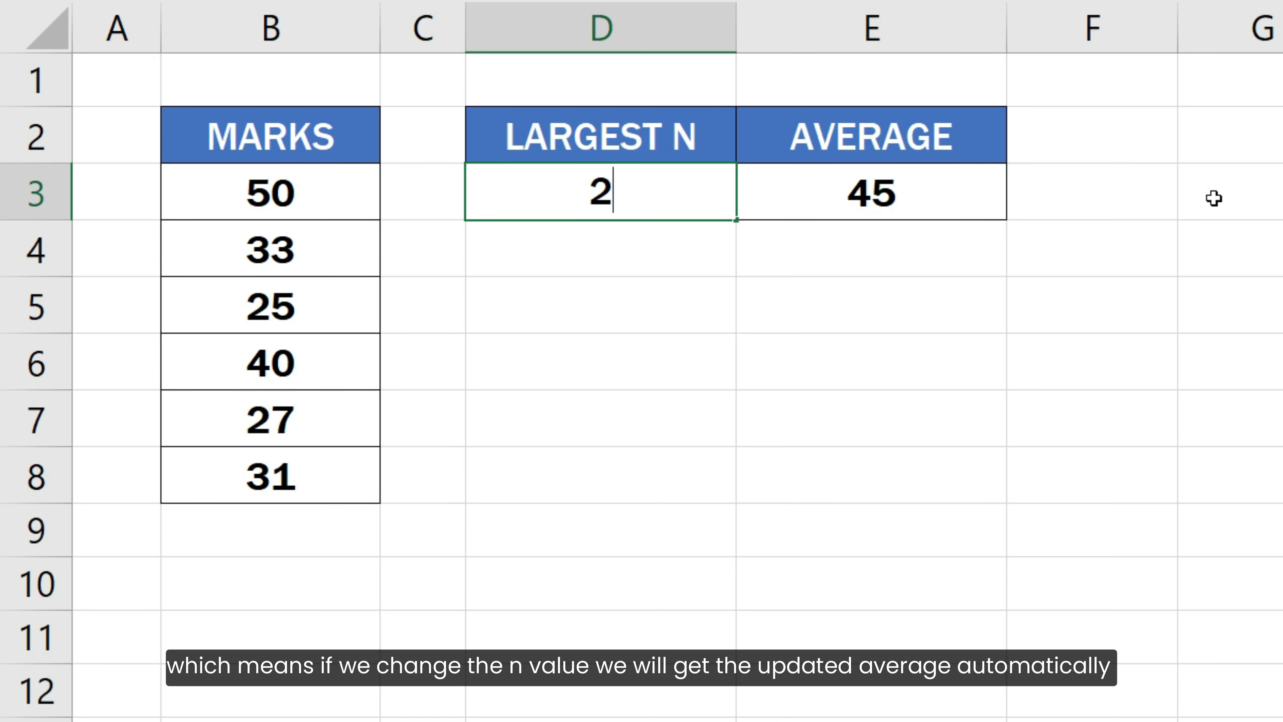
pyautogui.press('BackSpace')
pyautogui.write('3')
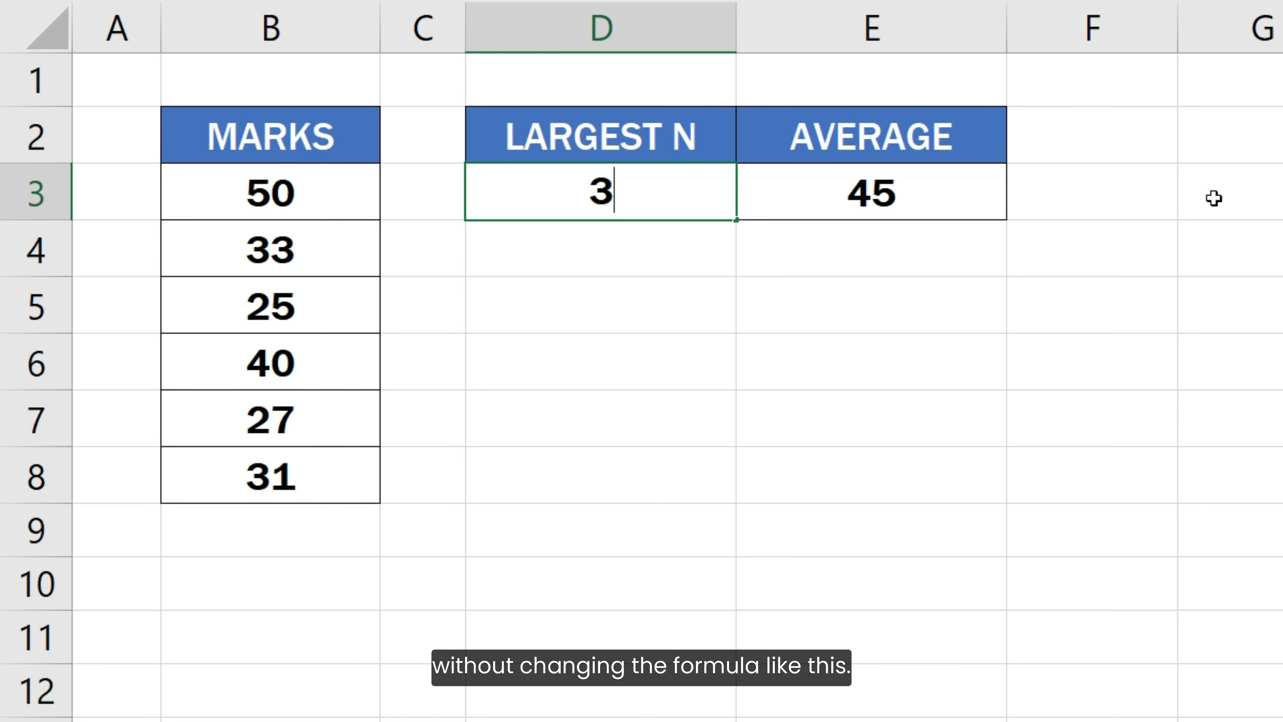
pyautogui.press('Return')
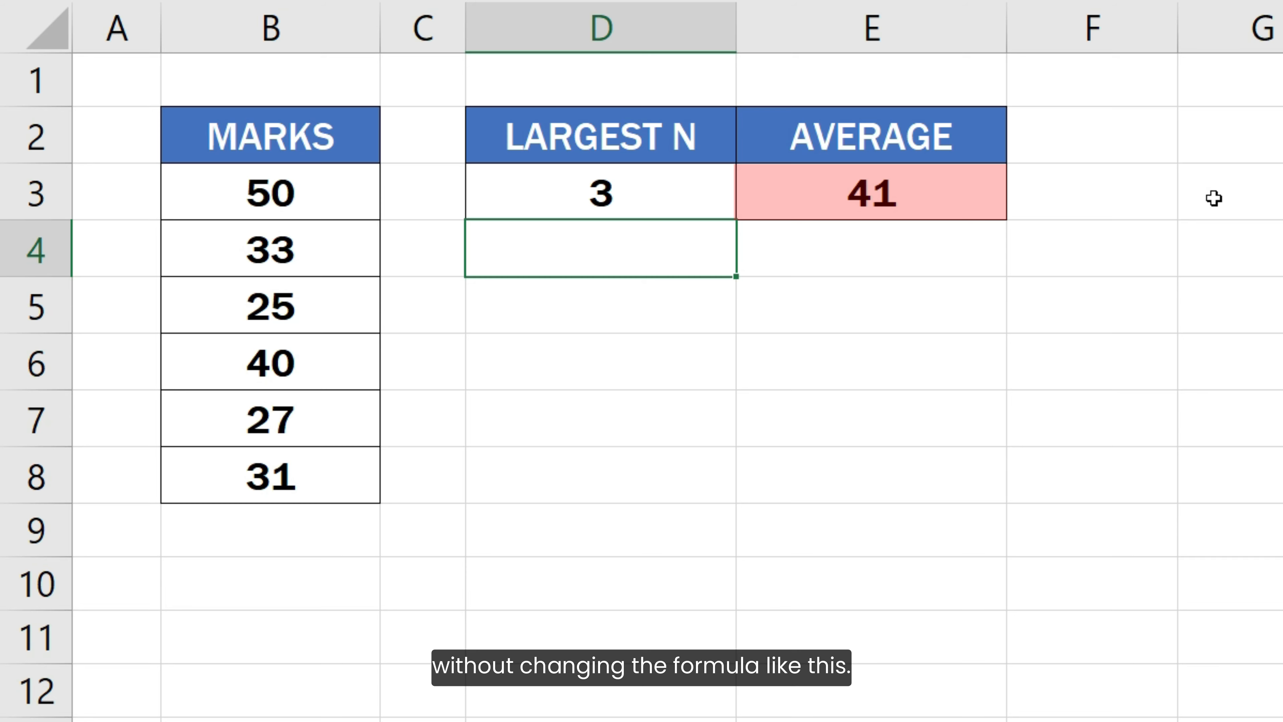